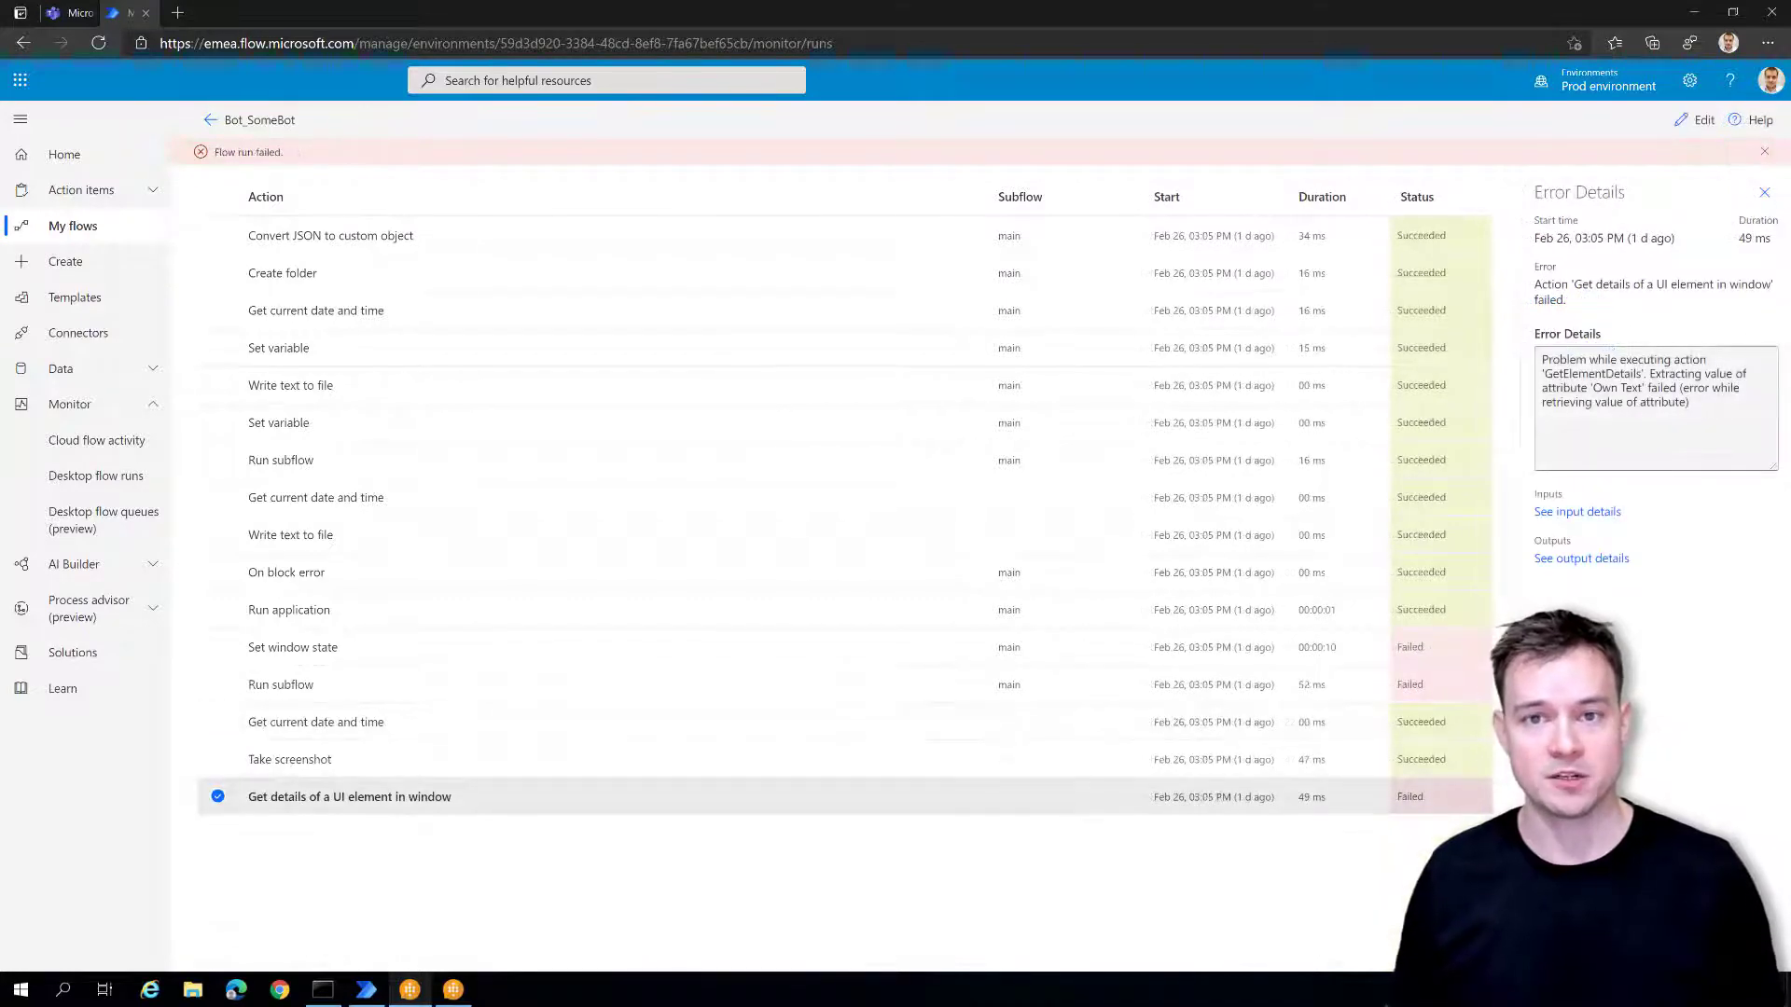
- Show the input details of the failed 'Get details of a UI element in window' action
{"action": "left_click", "coordinate": [1576, 511]}
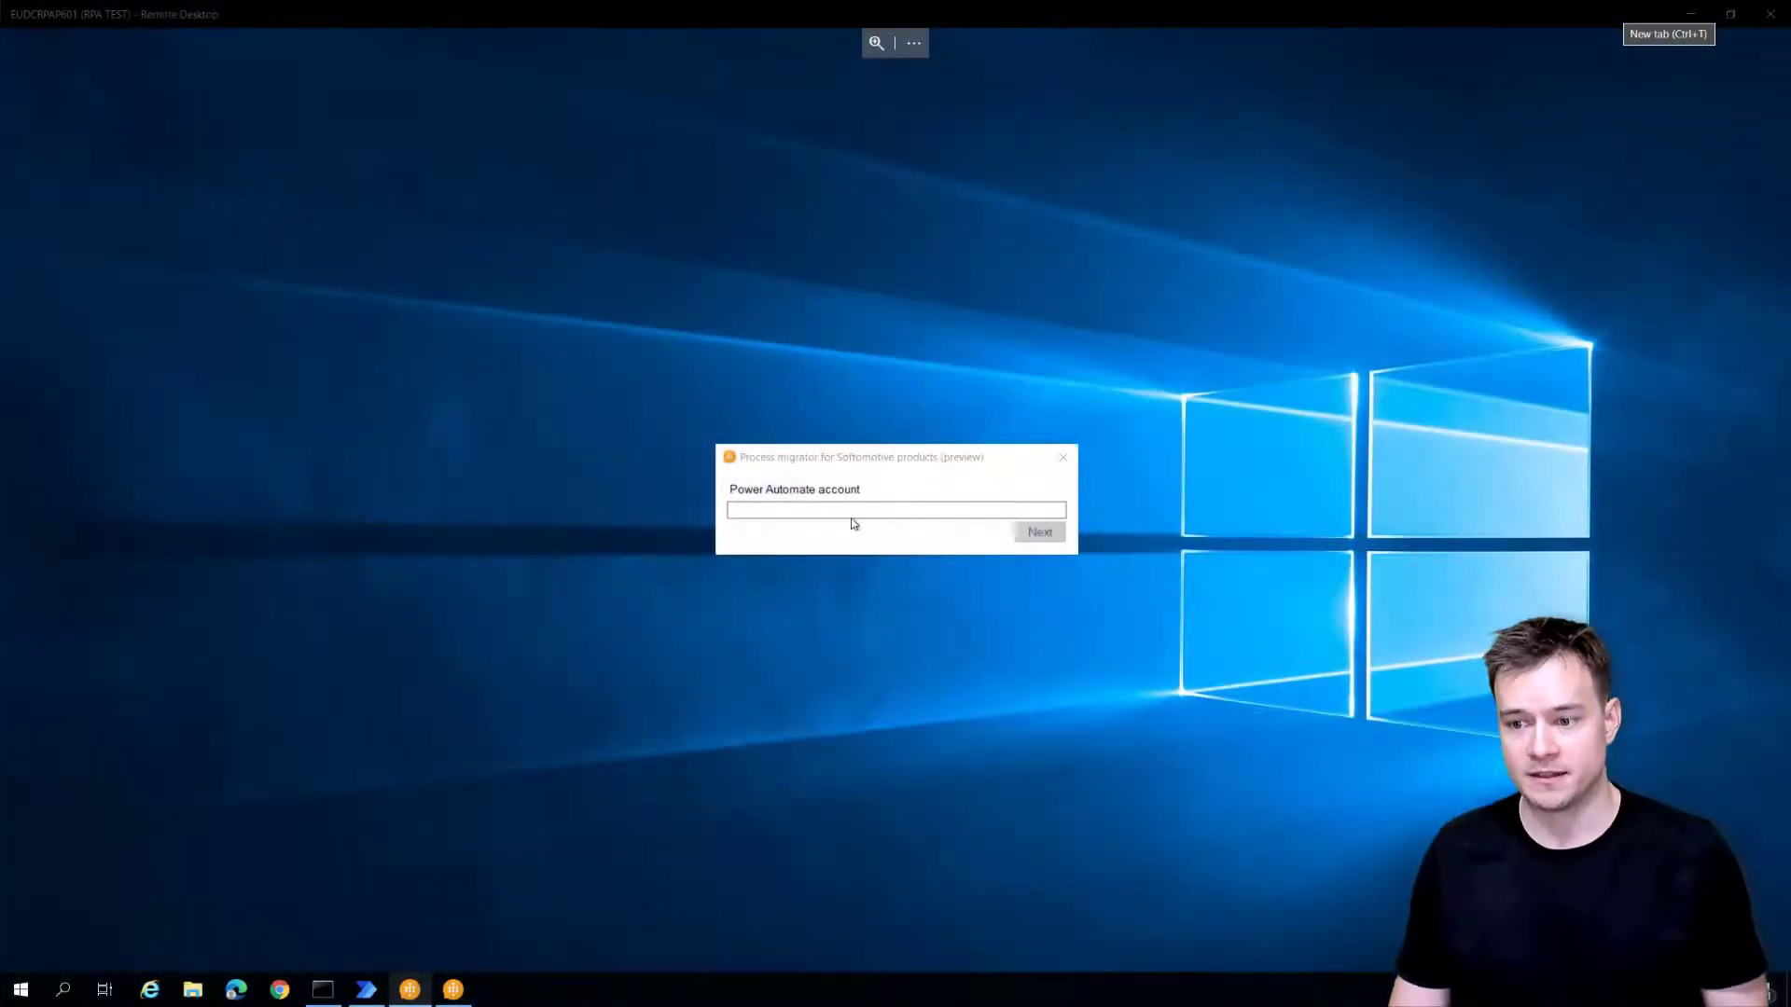
- Enter the Power Automate account e-mail and sign in with the work account
{"action": "left_click", "coordinate": [851, 513]}
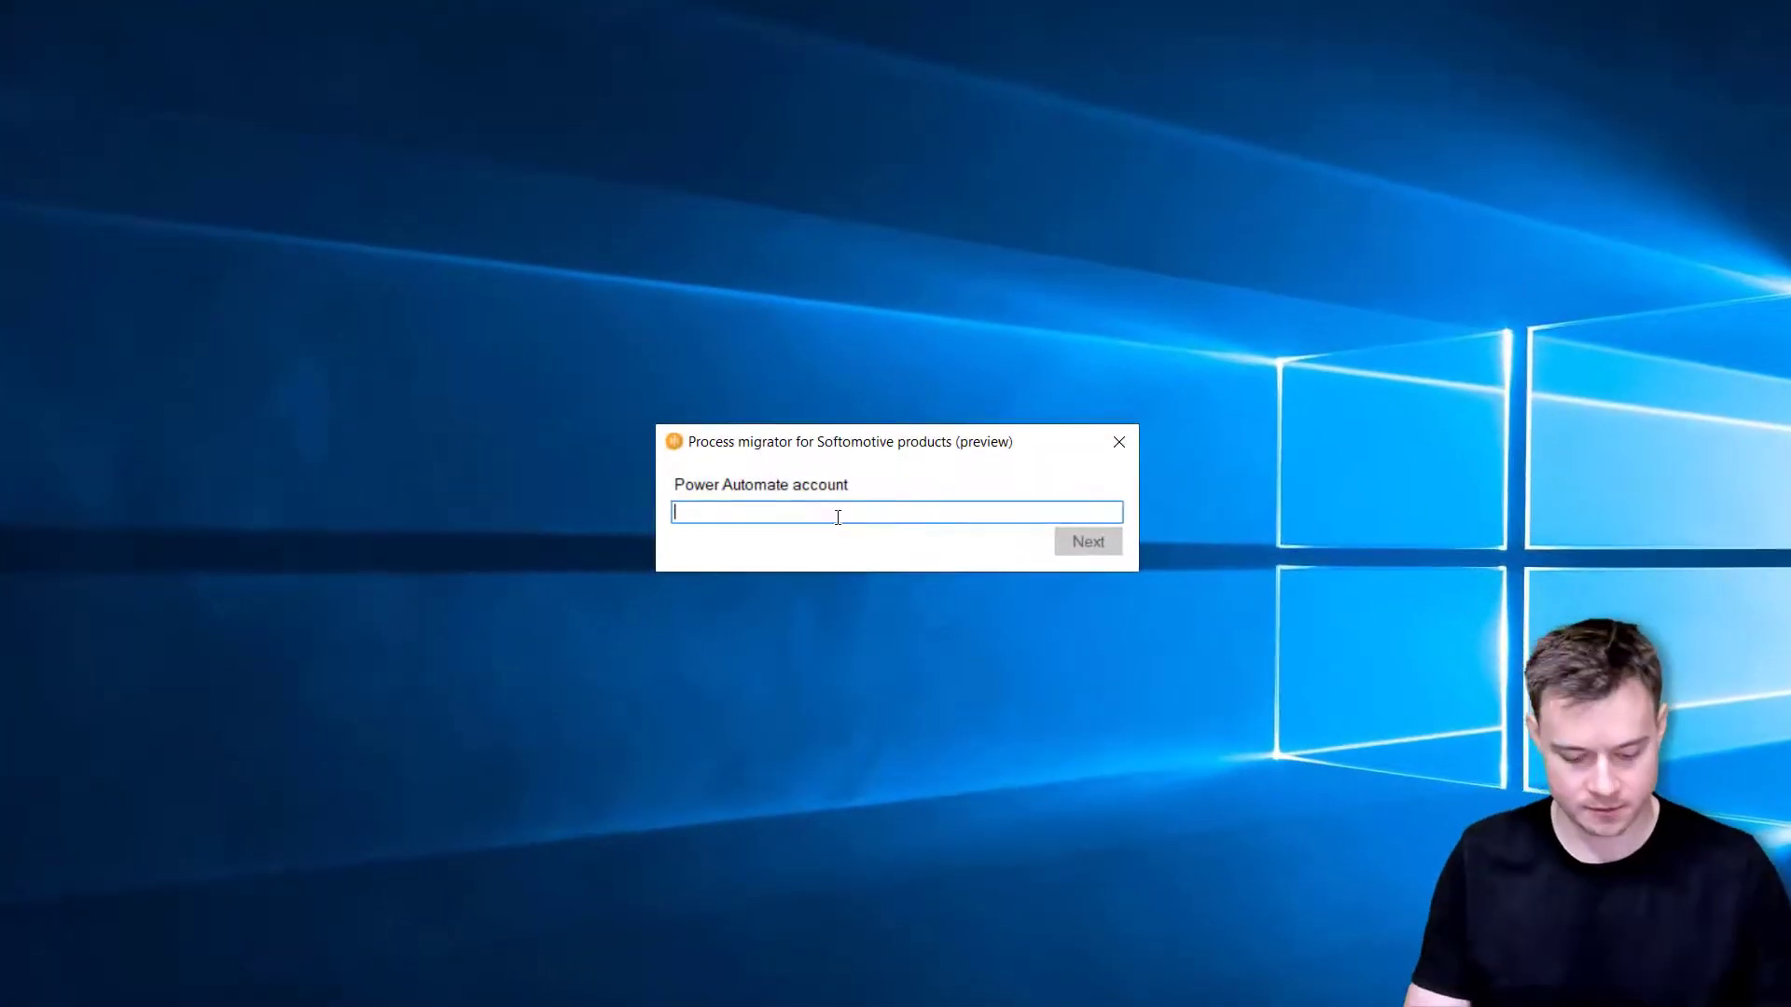
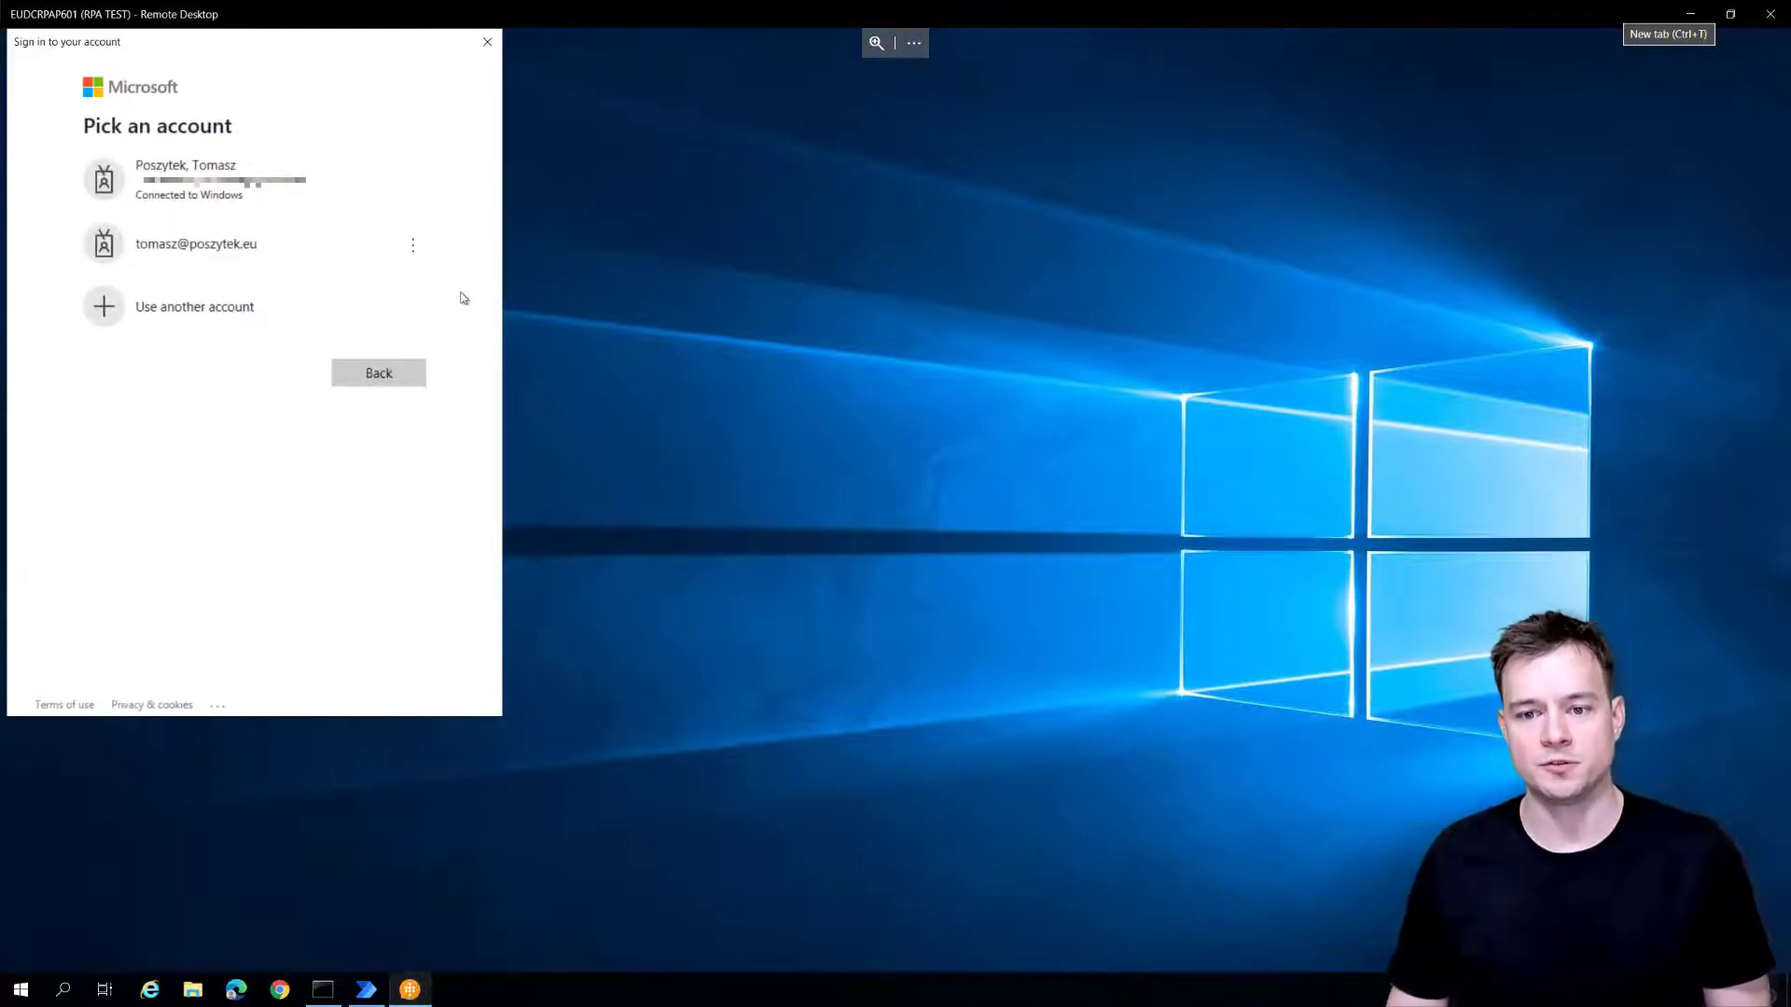
{"action": "left_click", "coordinate": [235, 192]}
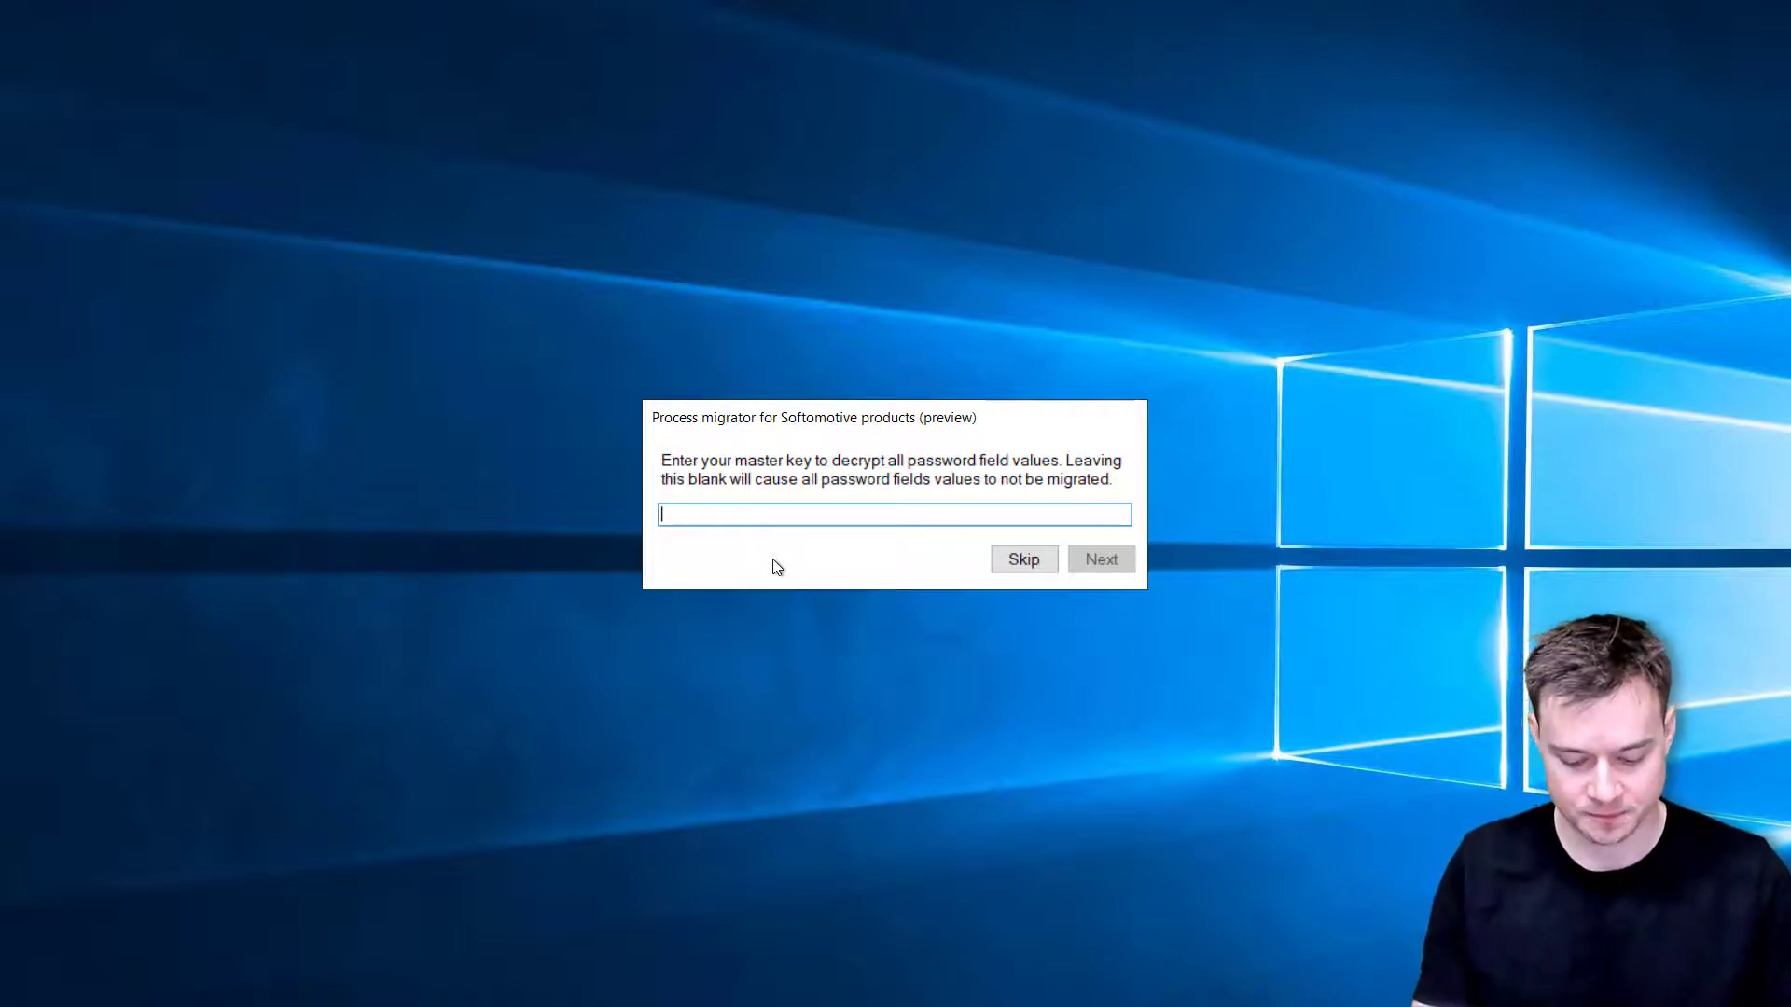
- Enter the master key for decrypting password fields and continue
{"action": "type", "text": "******"}
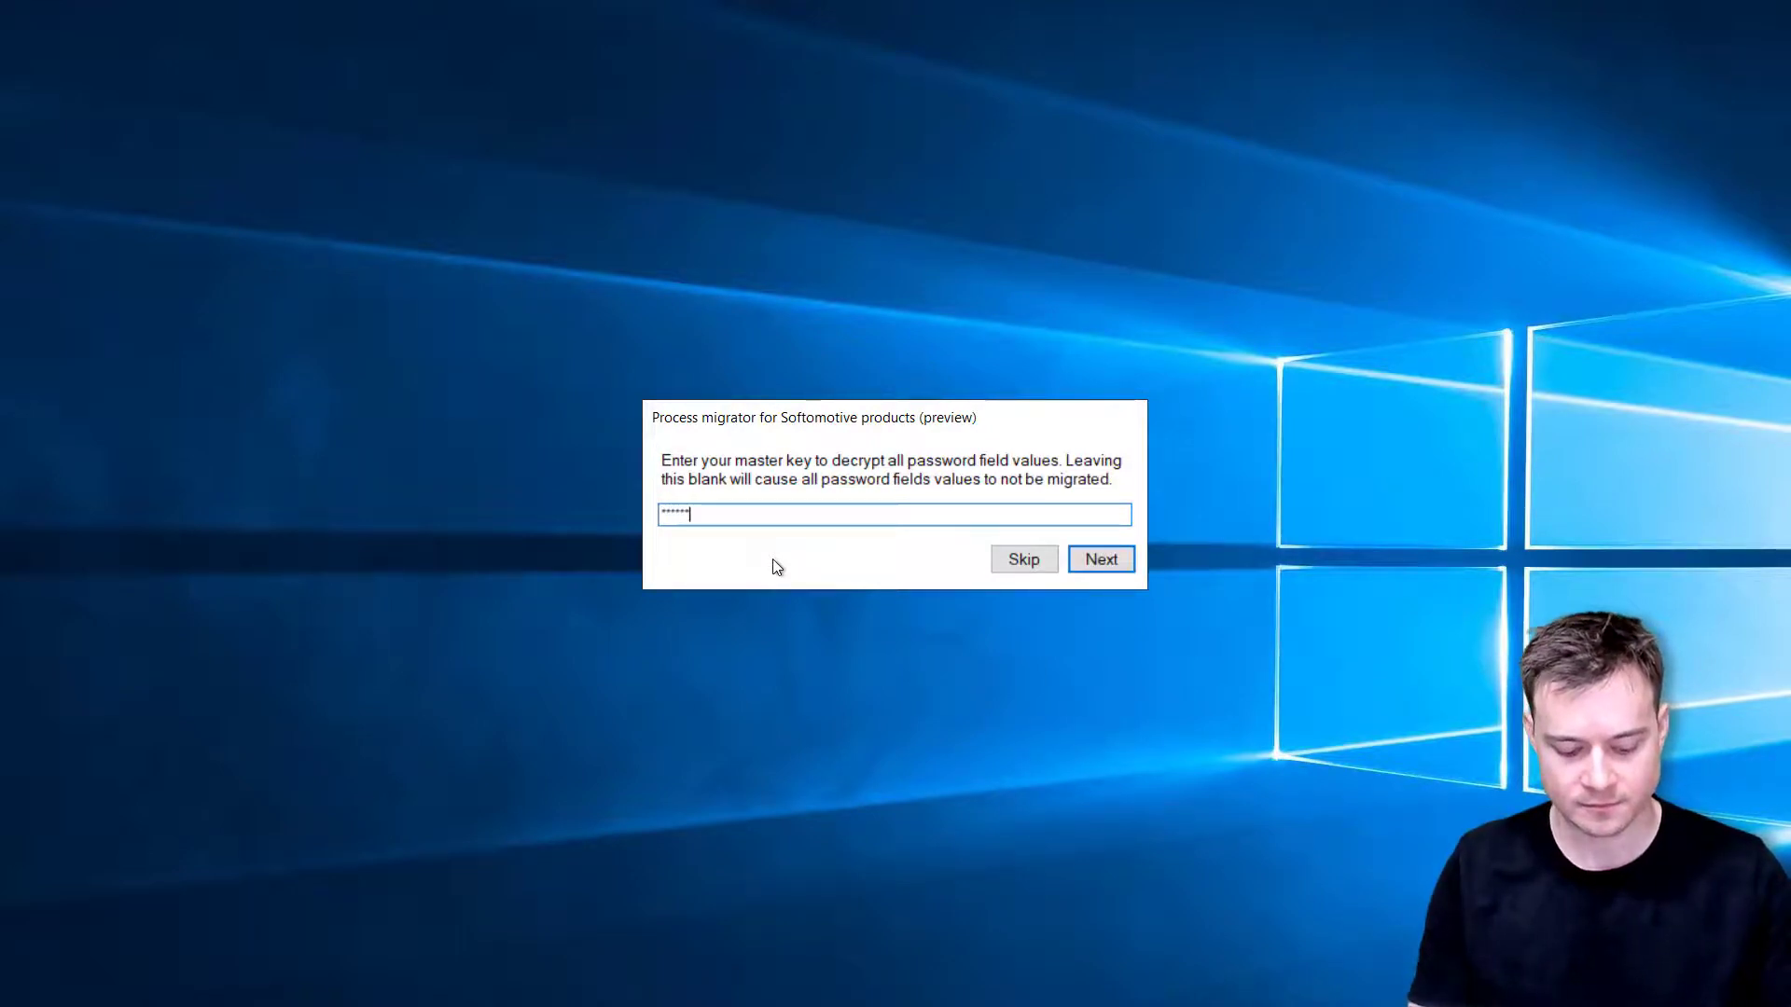
{"action": "key", "text": "Return"}
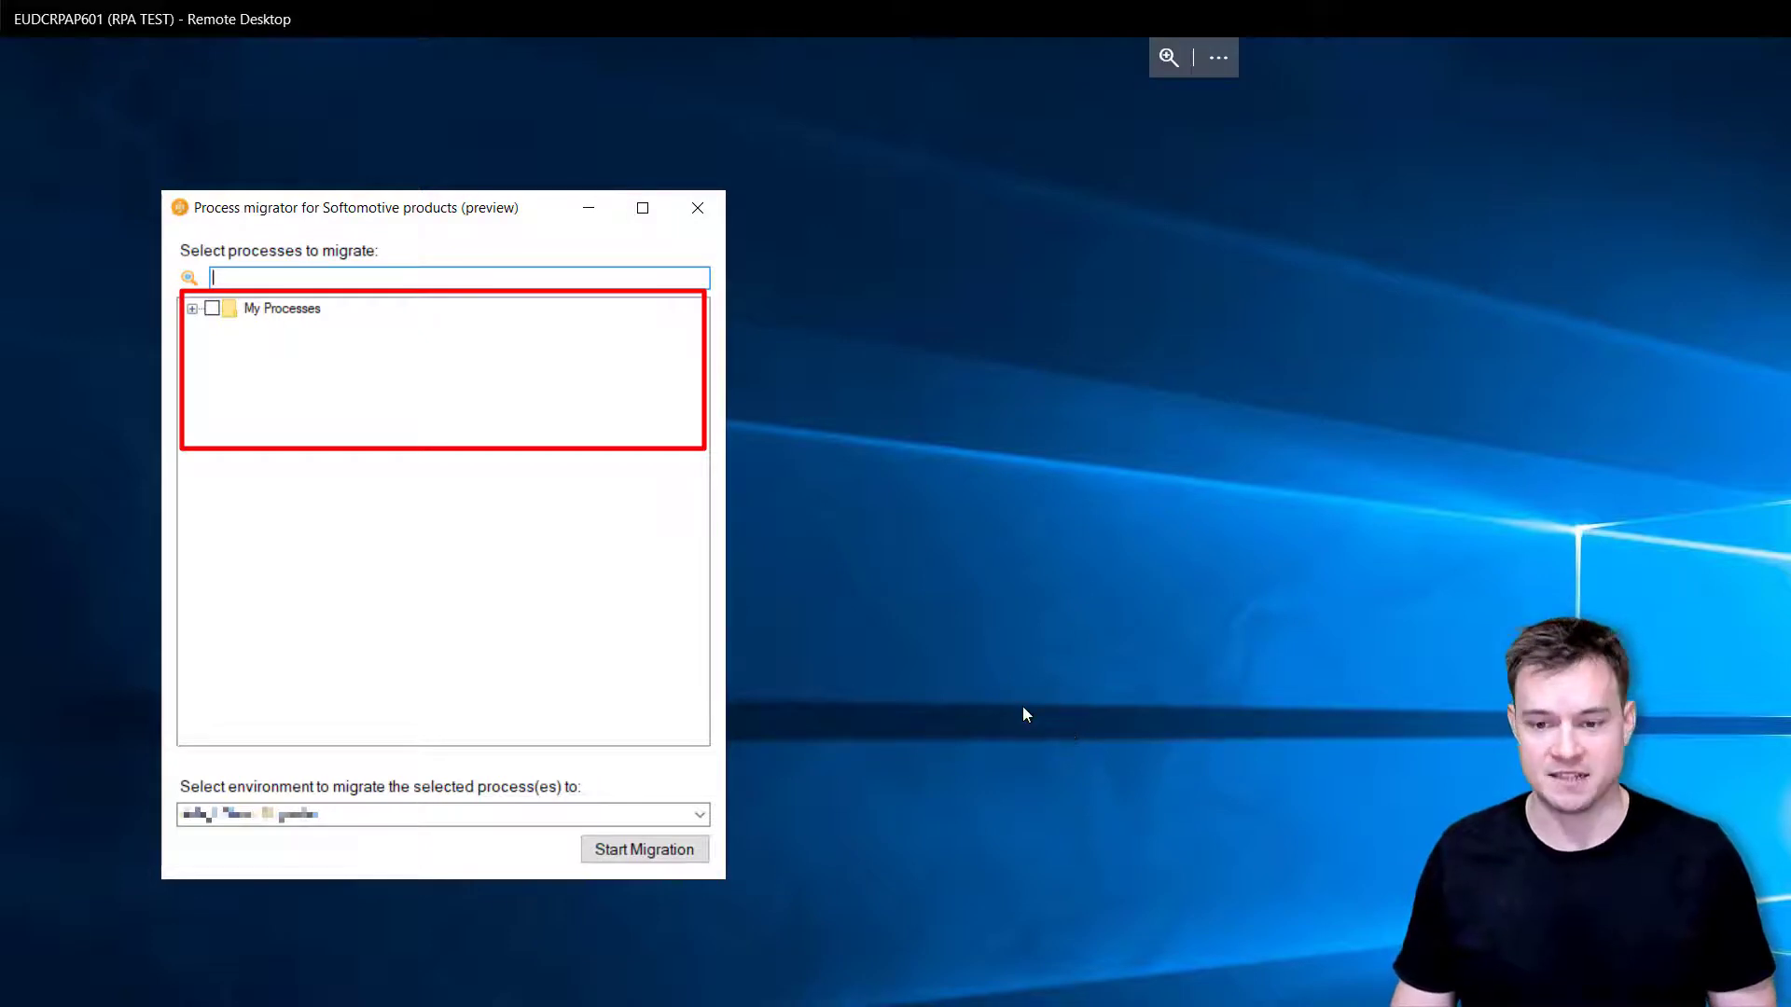
- Tick VendorSAP-RPA under My Processes > VendorSAP, keep the current environment, and start migration
{"action": "left_click", "coordinate": [193, 309]}
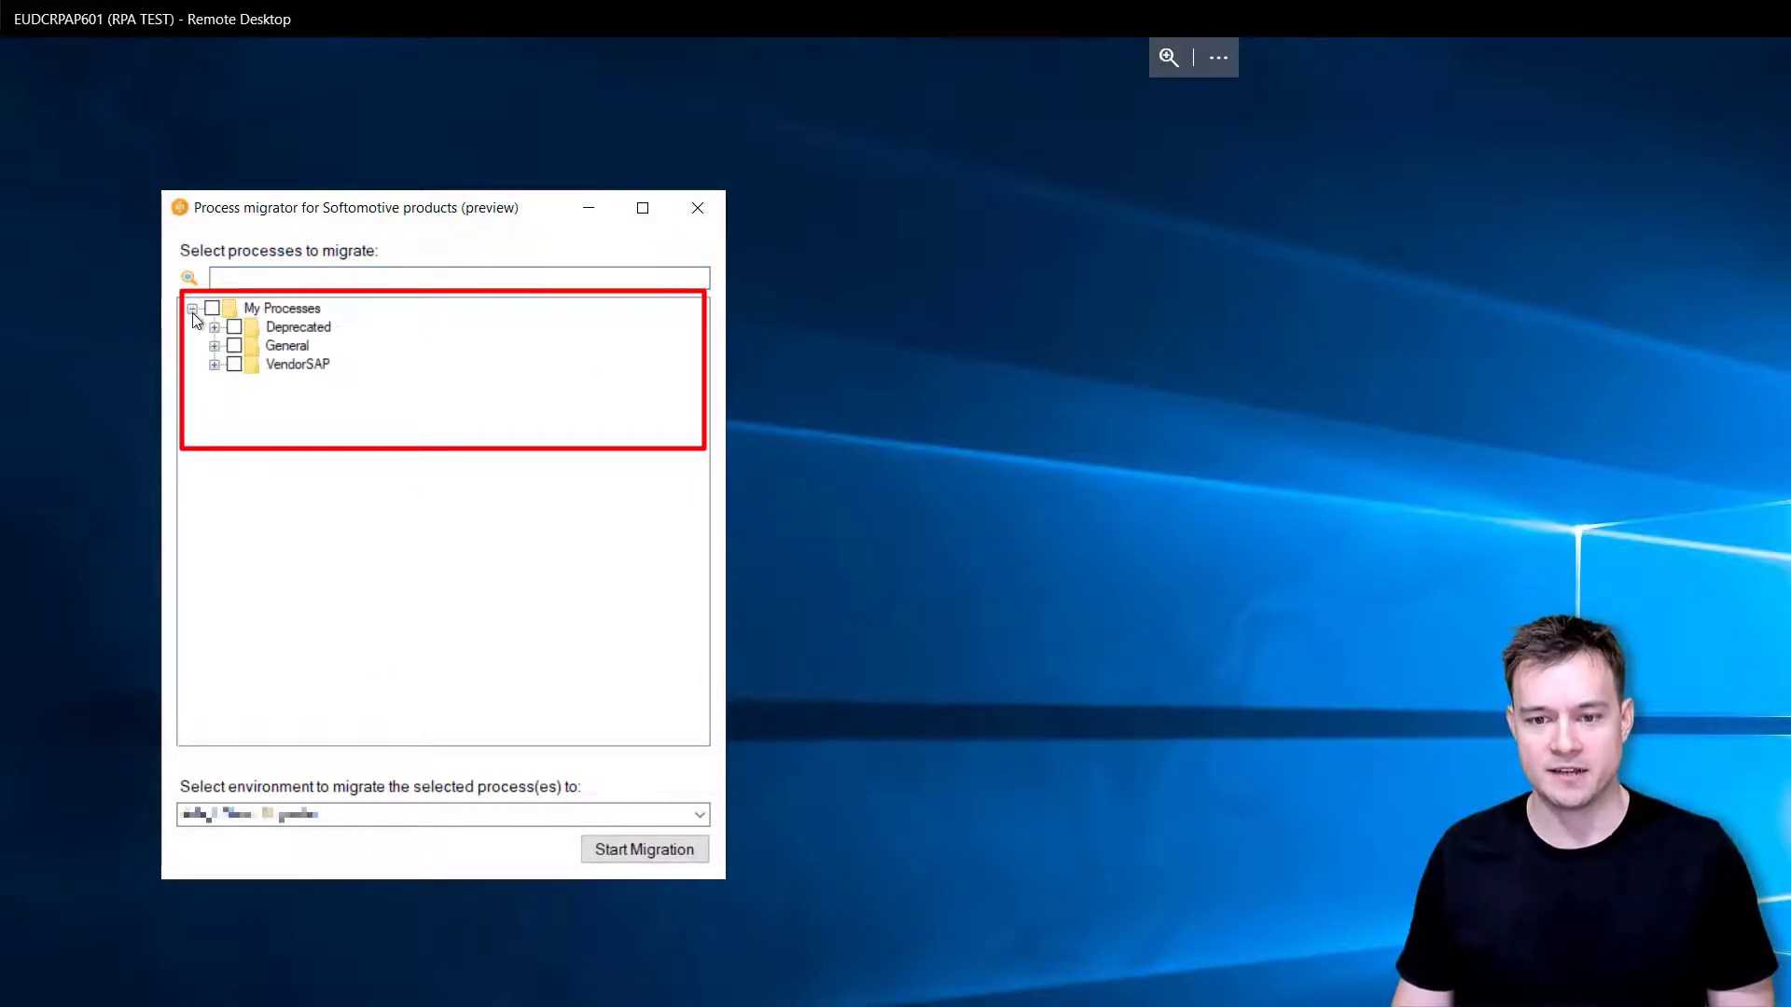
{"action": "left_click", "coordinate": [214, 364]}
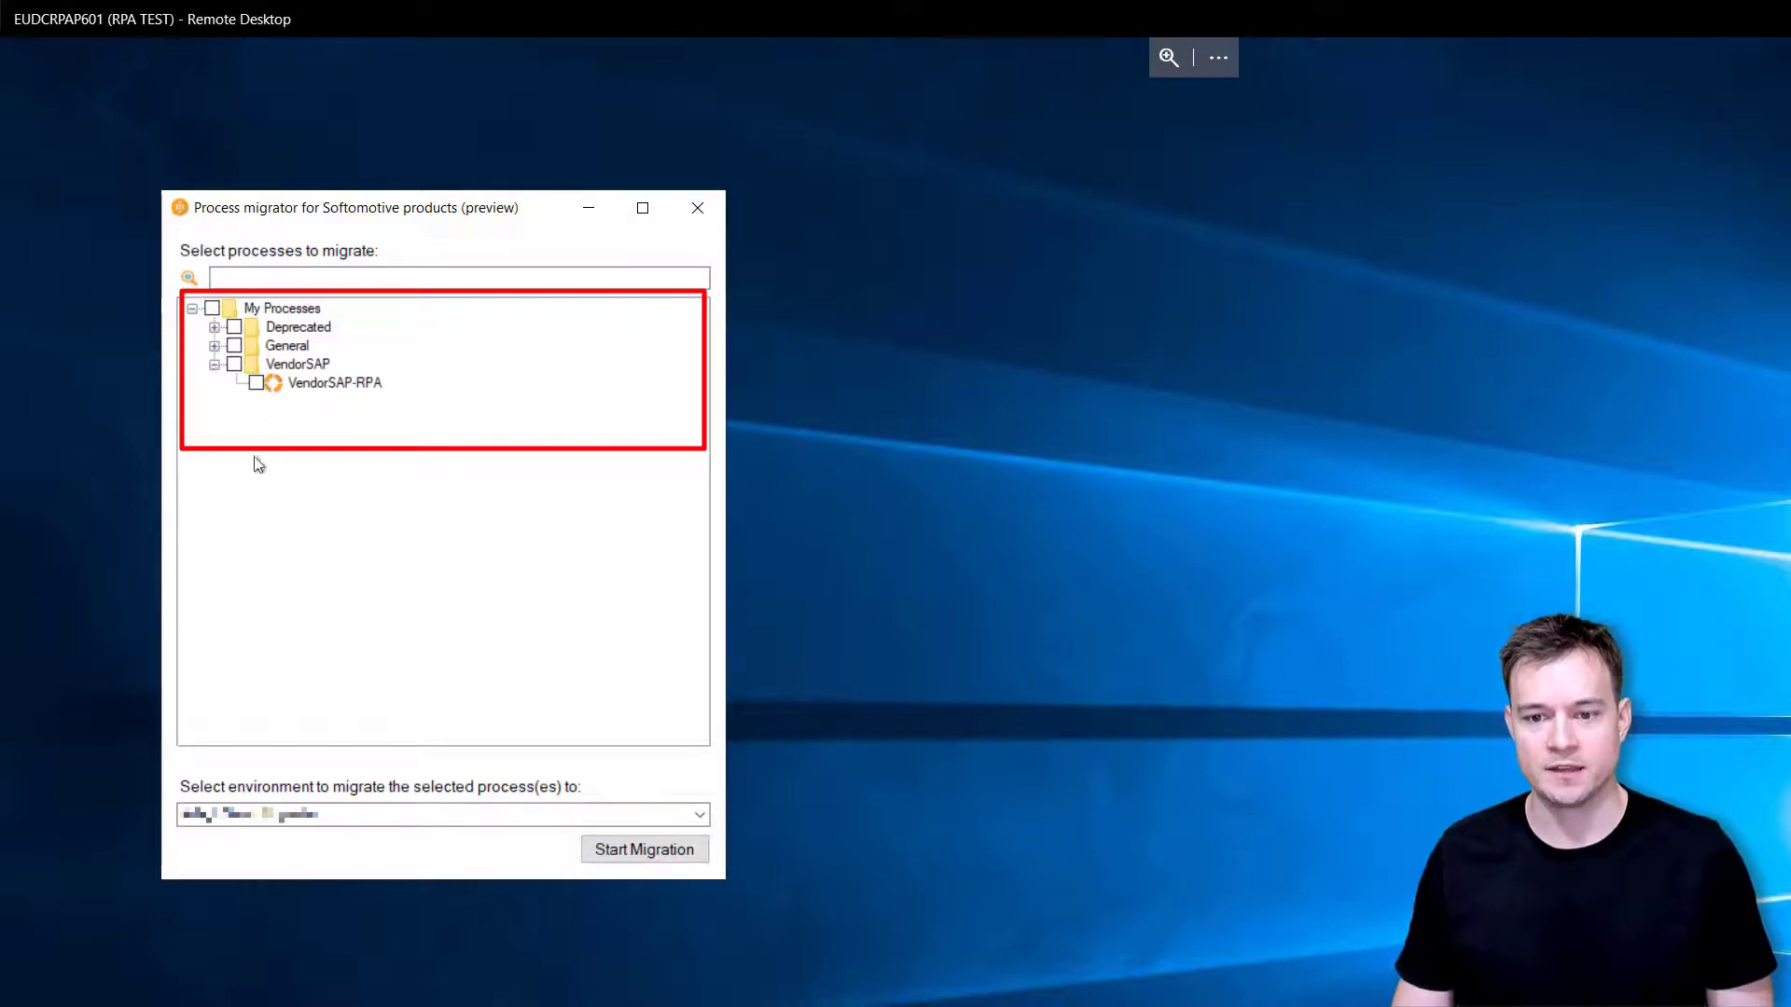
{"action": "left_click", "coordinate": [256, 383]}
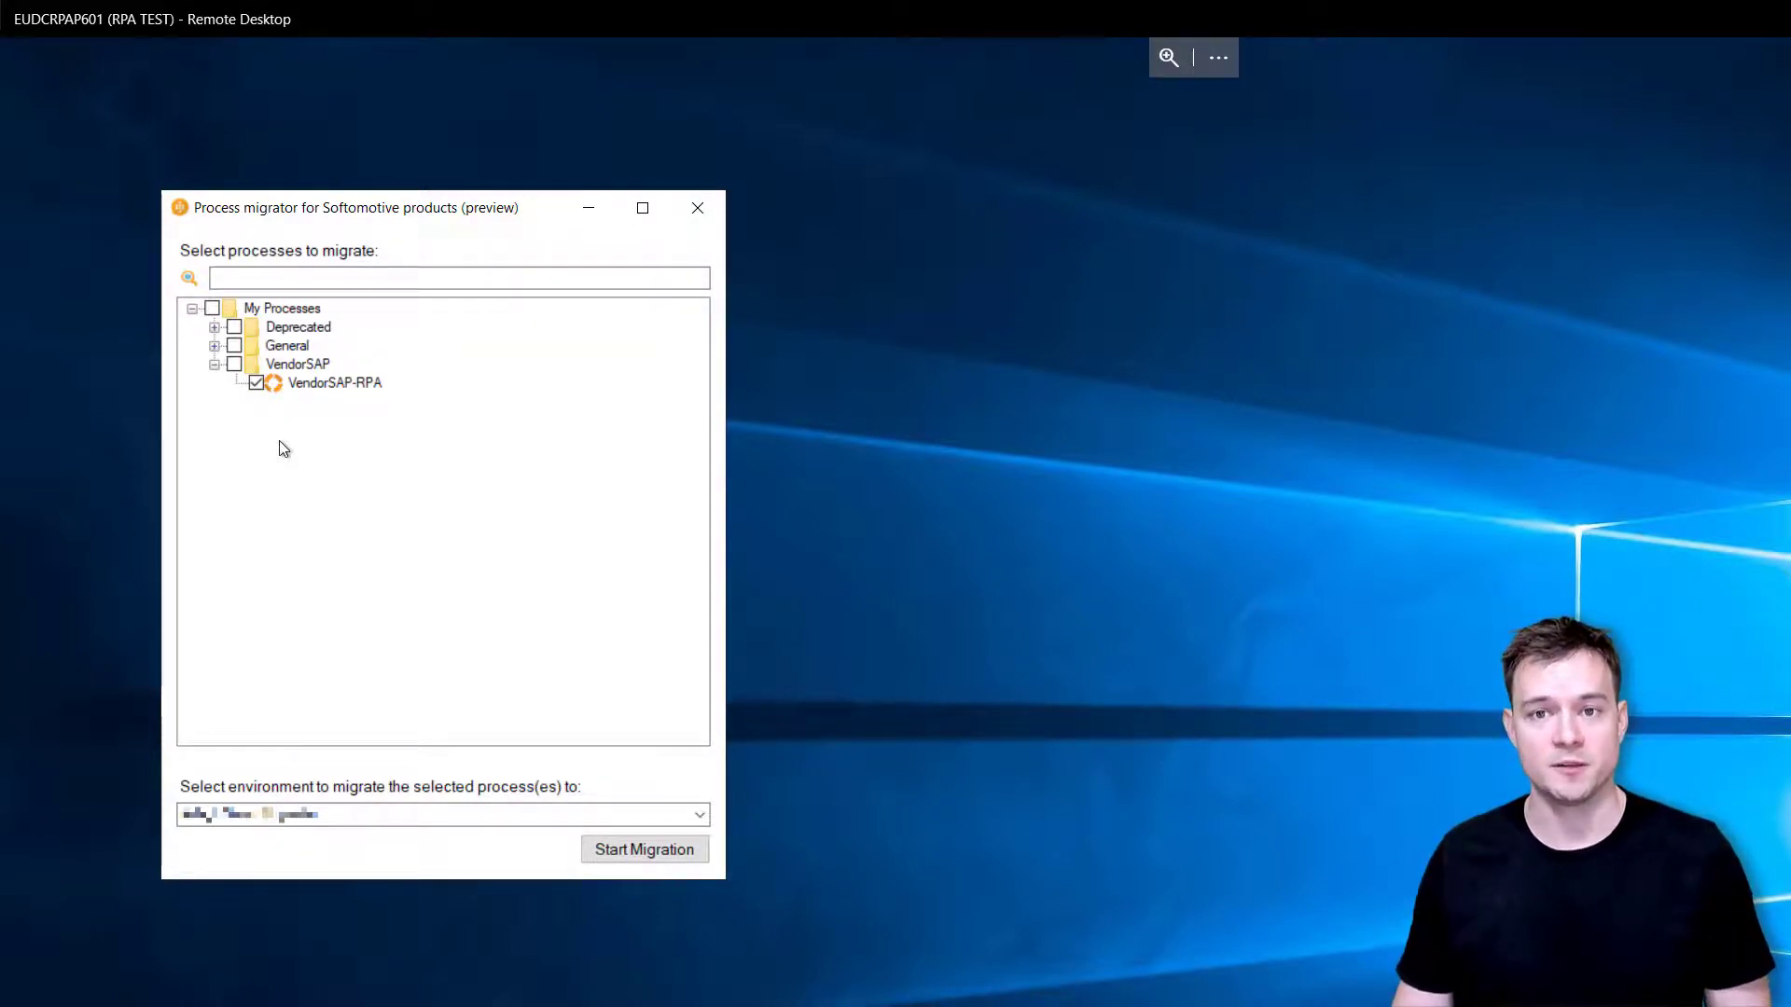
{"action": "left_click", "coordinate": [700, 815]}
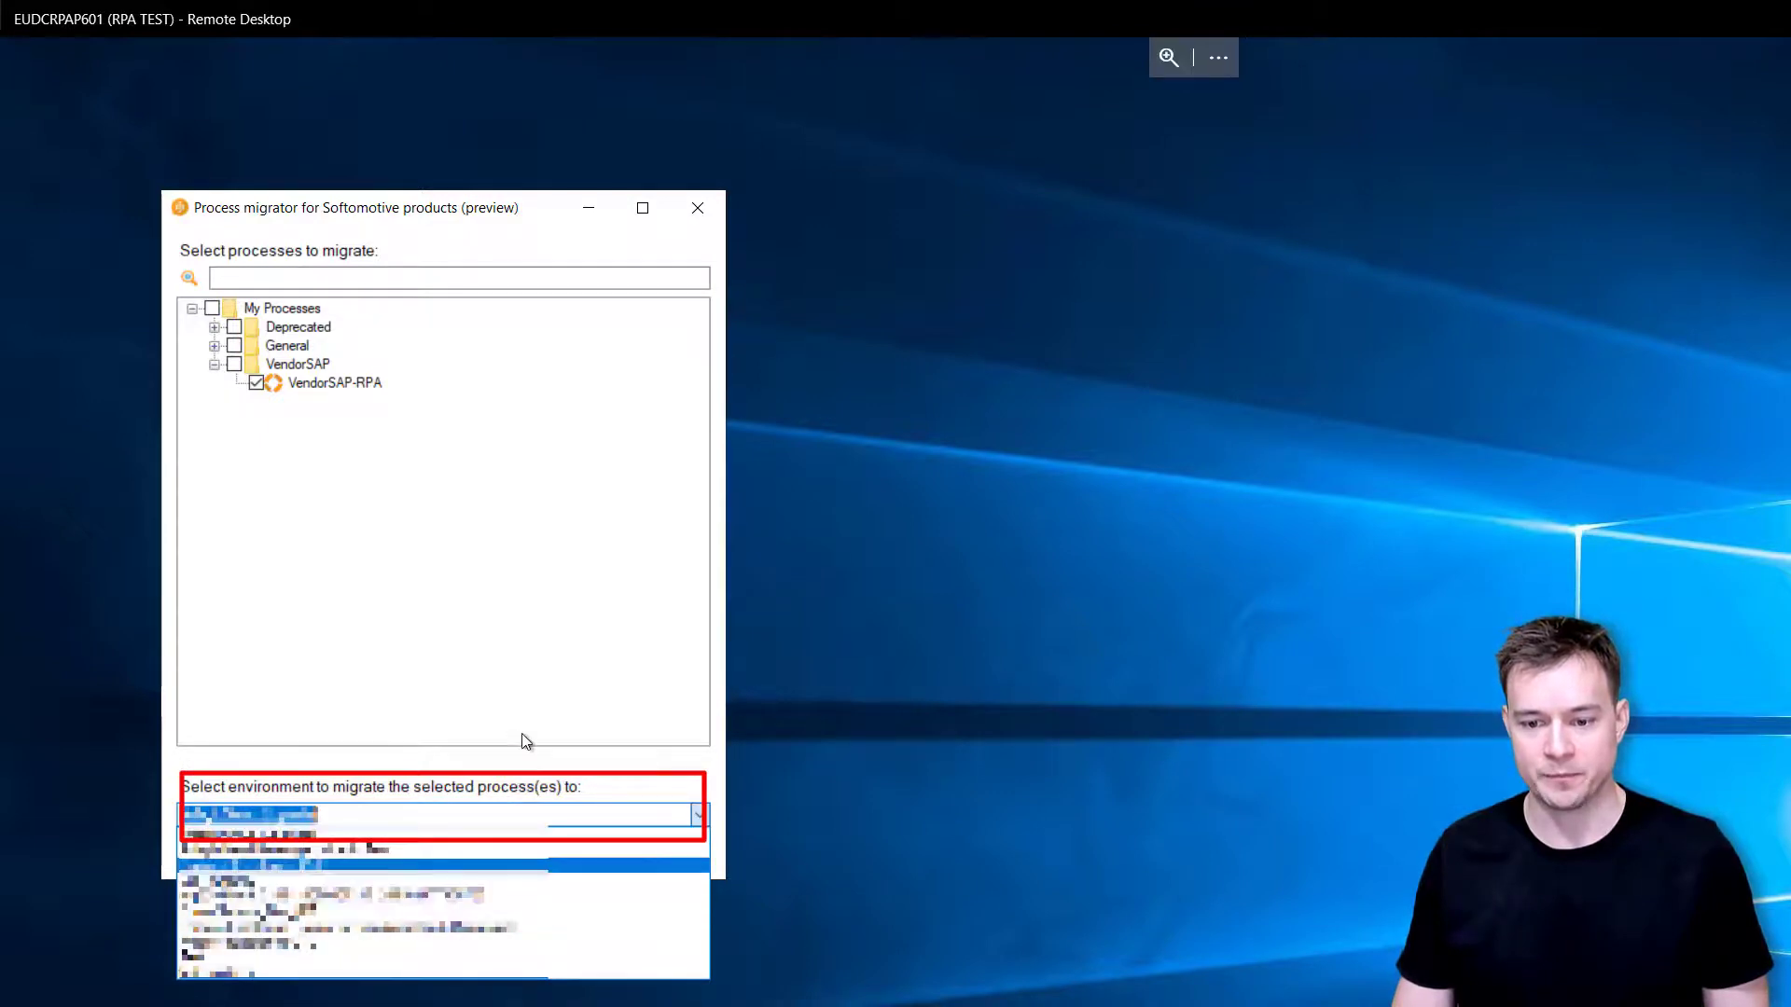
{"action": "left_click", "coordinate": [571, 817]}
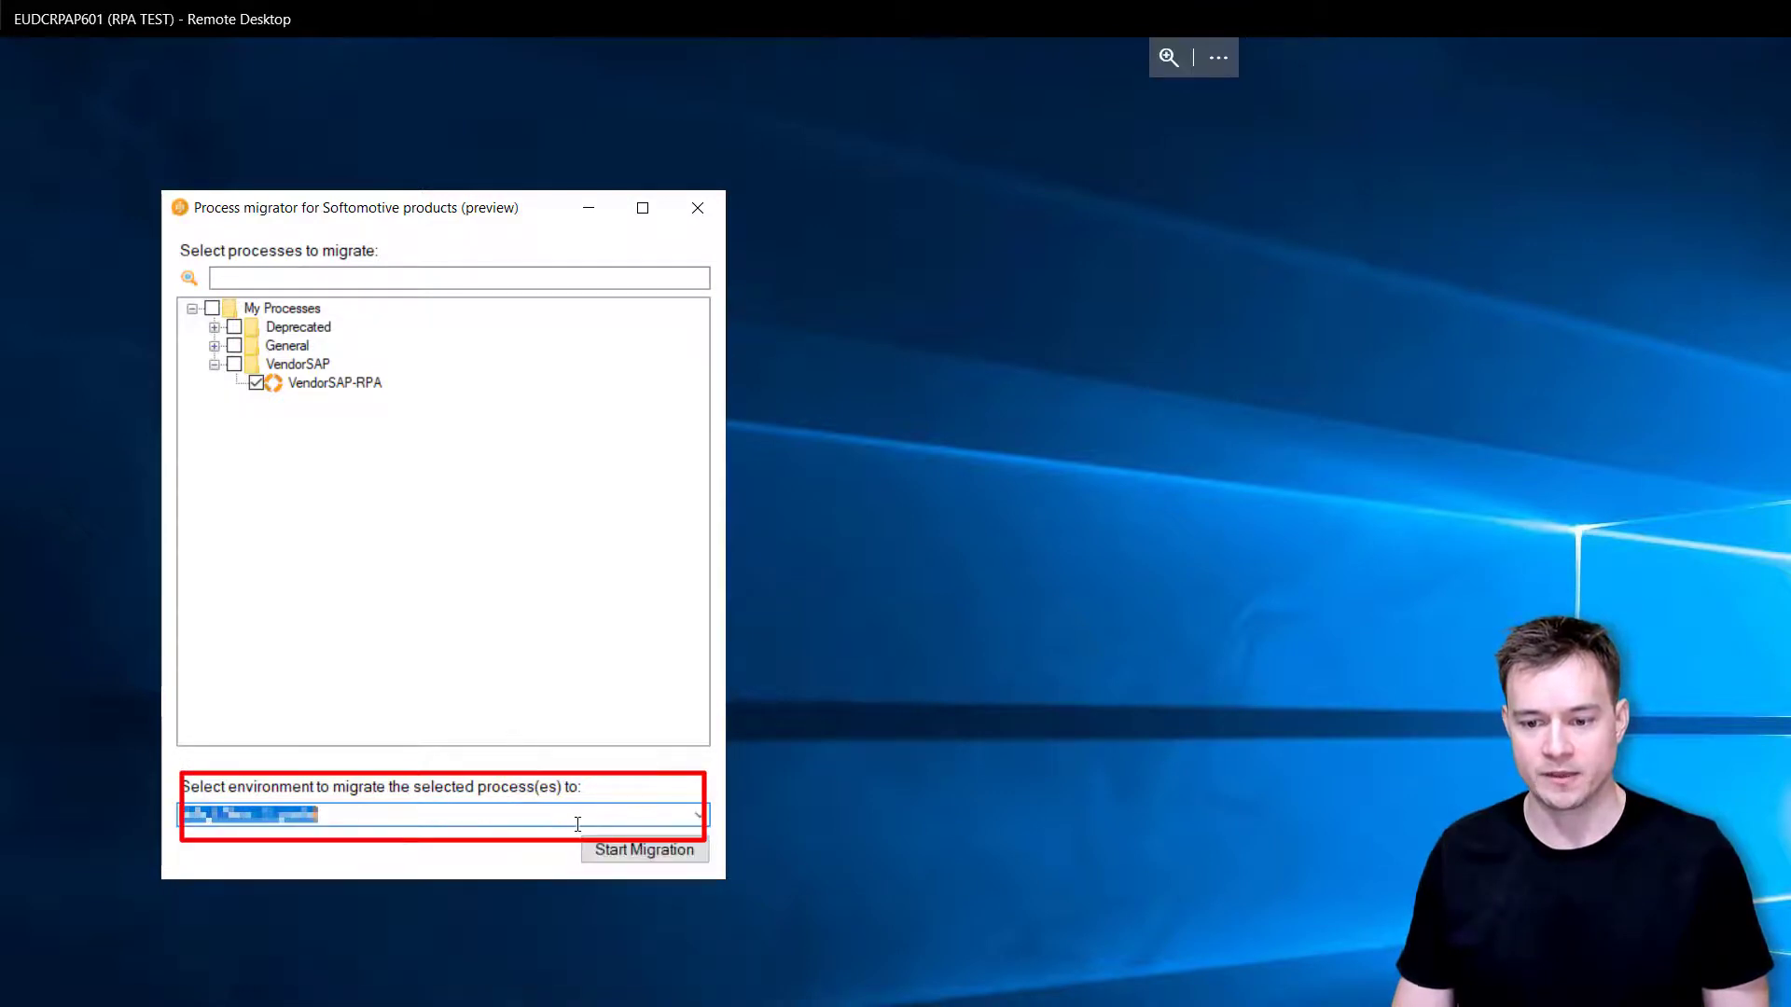
{"action": "left_click", "coordinate": [619, 849]}
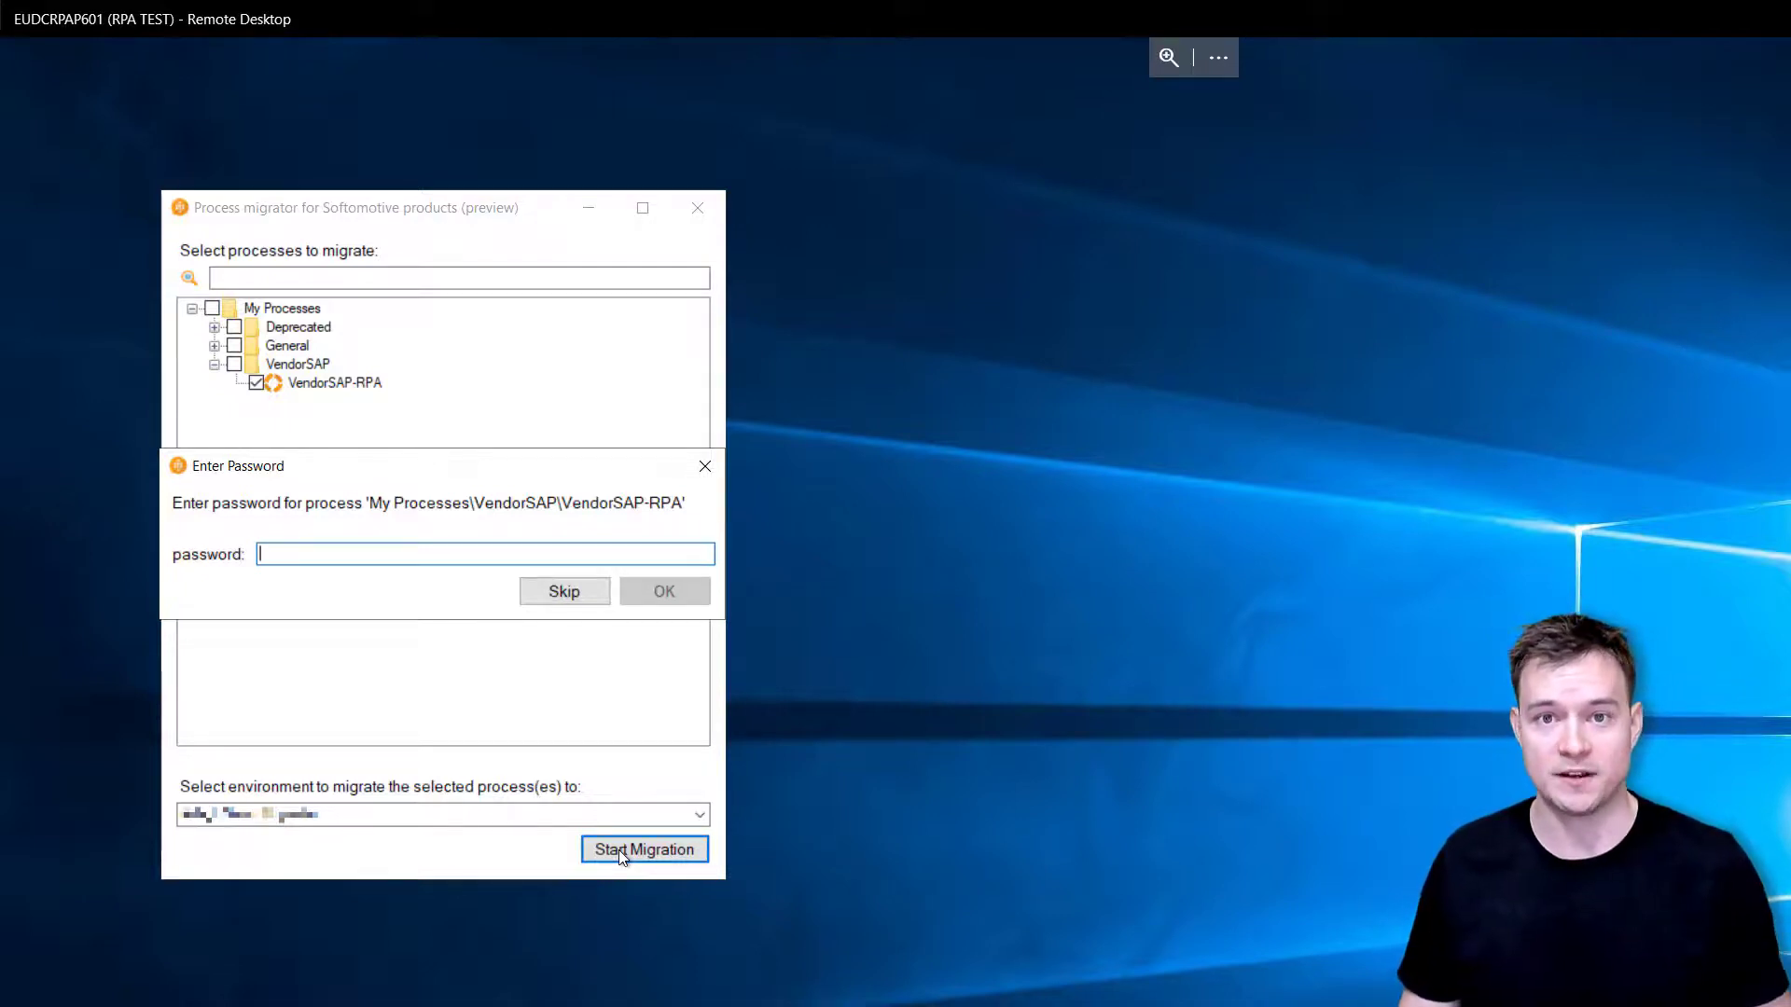
- Enter the VendorSAP-RPA process password to run its migration
{"action": "type", "text": "•••••••••"}
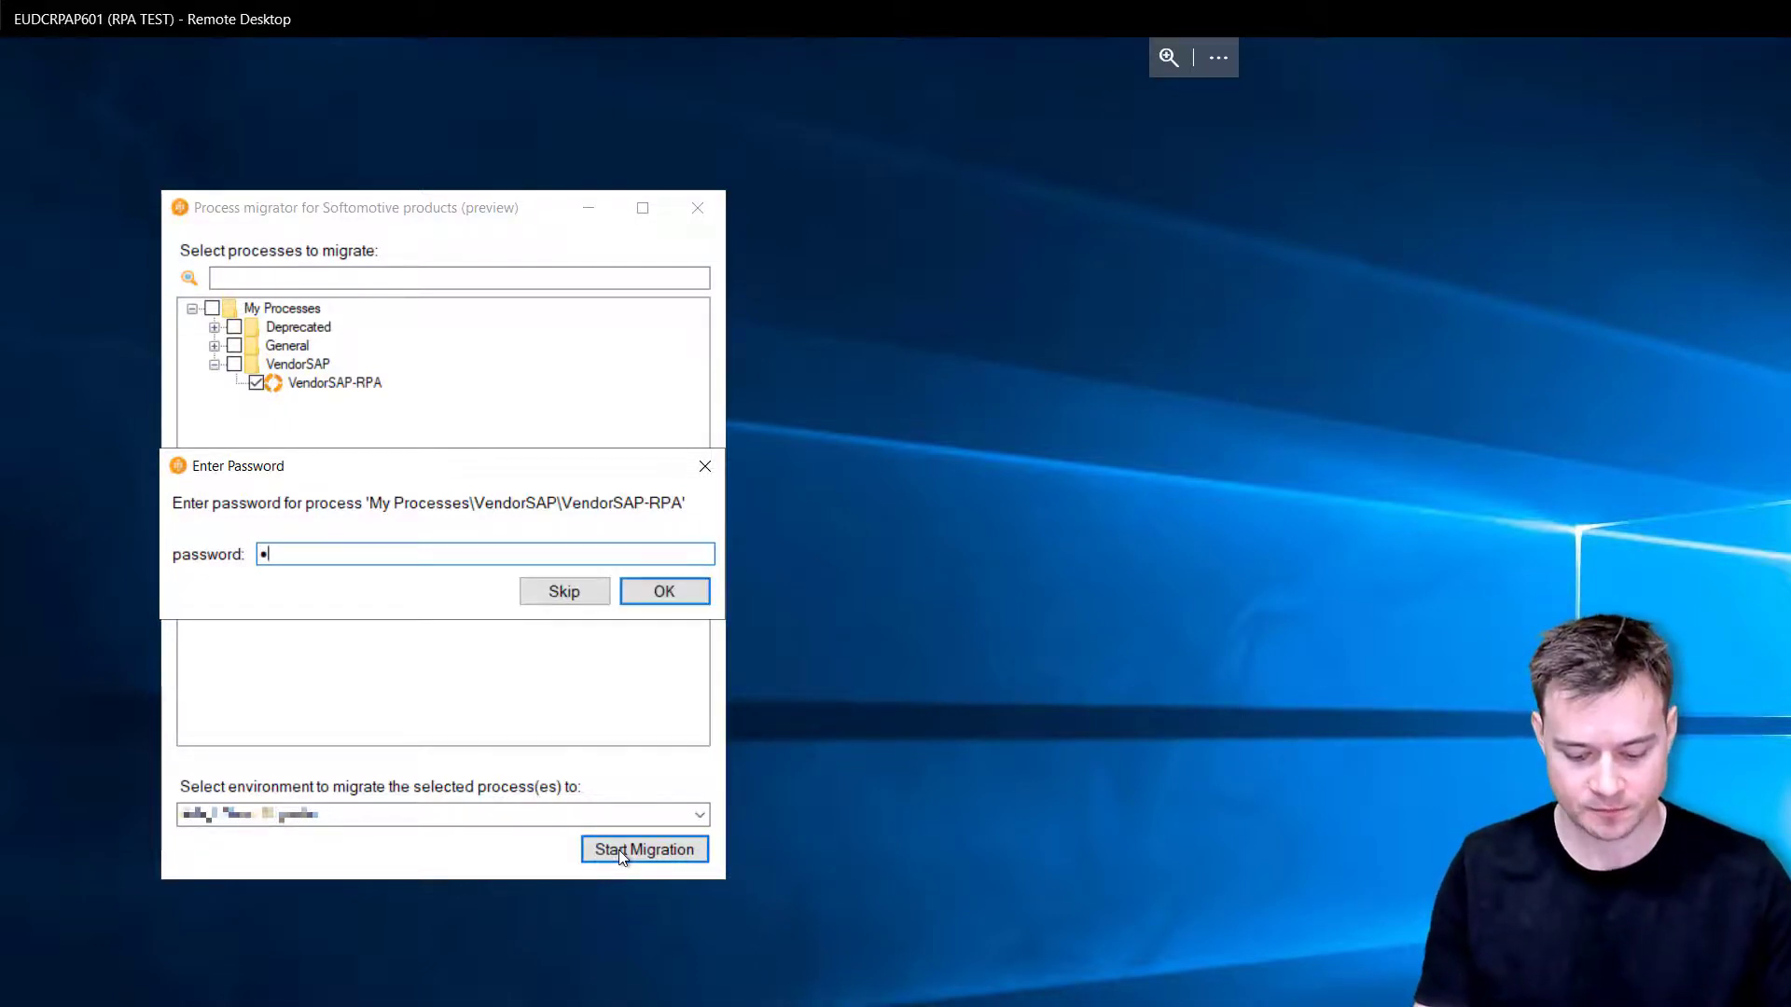
{"action": "type", "text": "•••"}
{"action": "key", "text": "Return"}
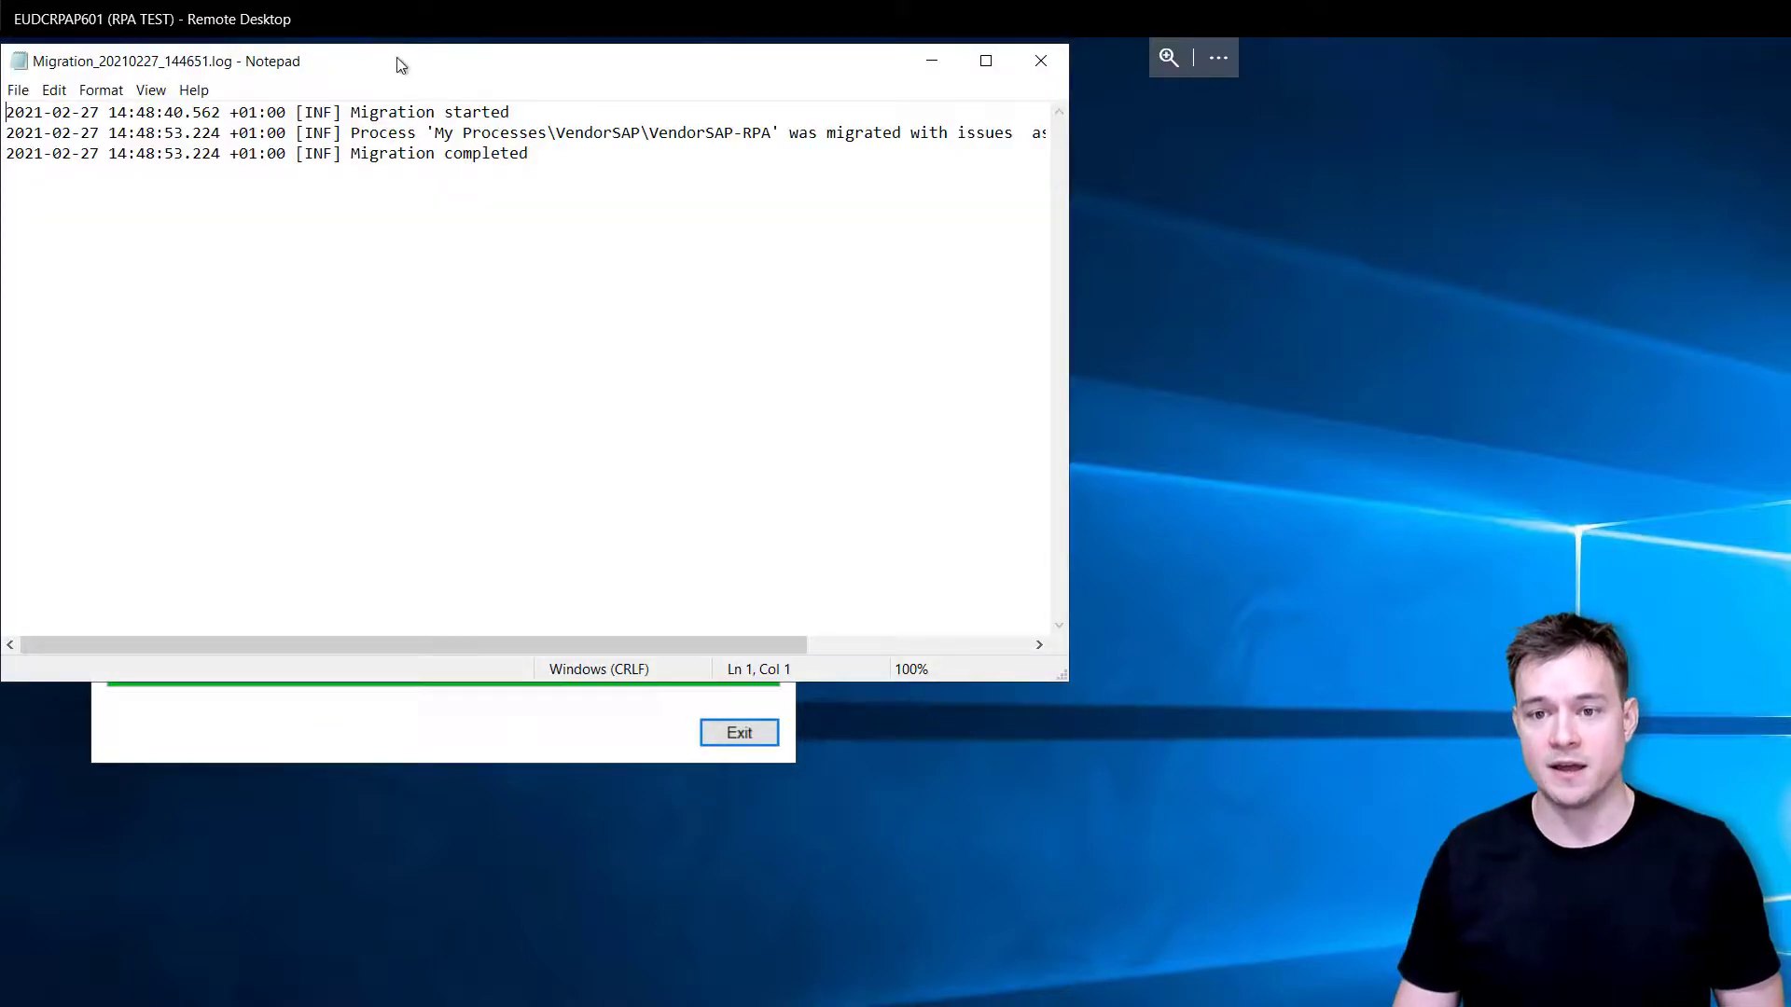
- Check the log names the new flow WA_VendorSAP-RPA, then close Notepad
{"action": "left_click_drag", "start_coordinate": [408, 65], "coordinate": [1231, 226]}
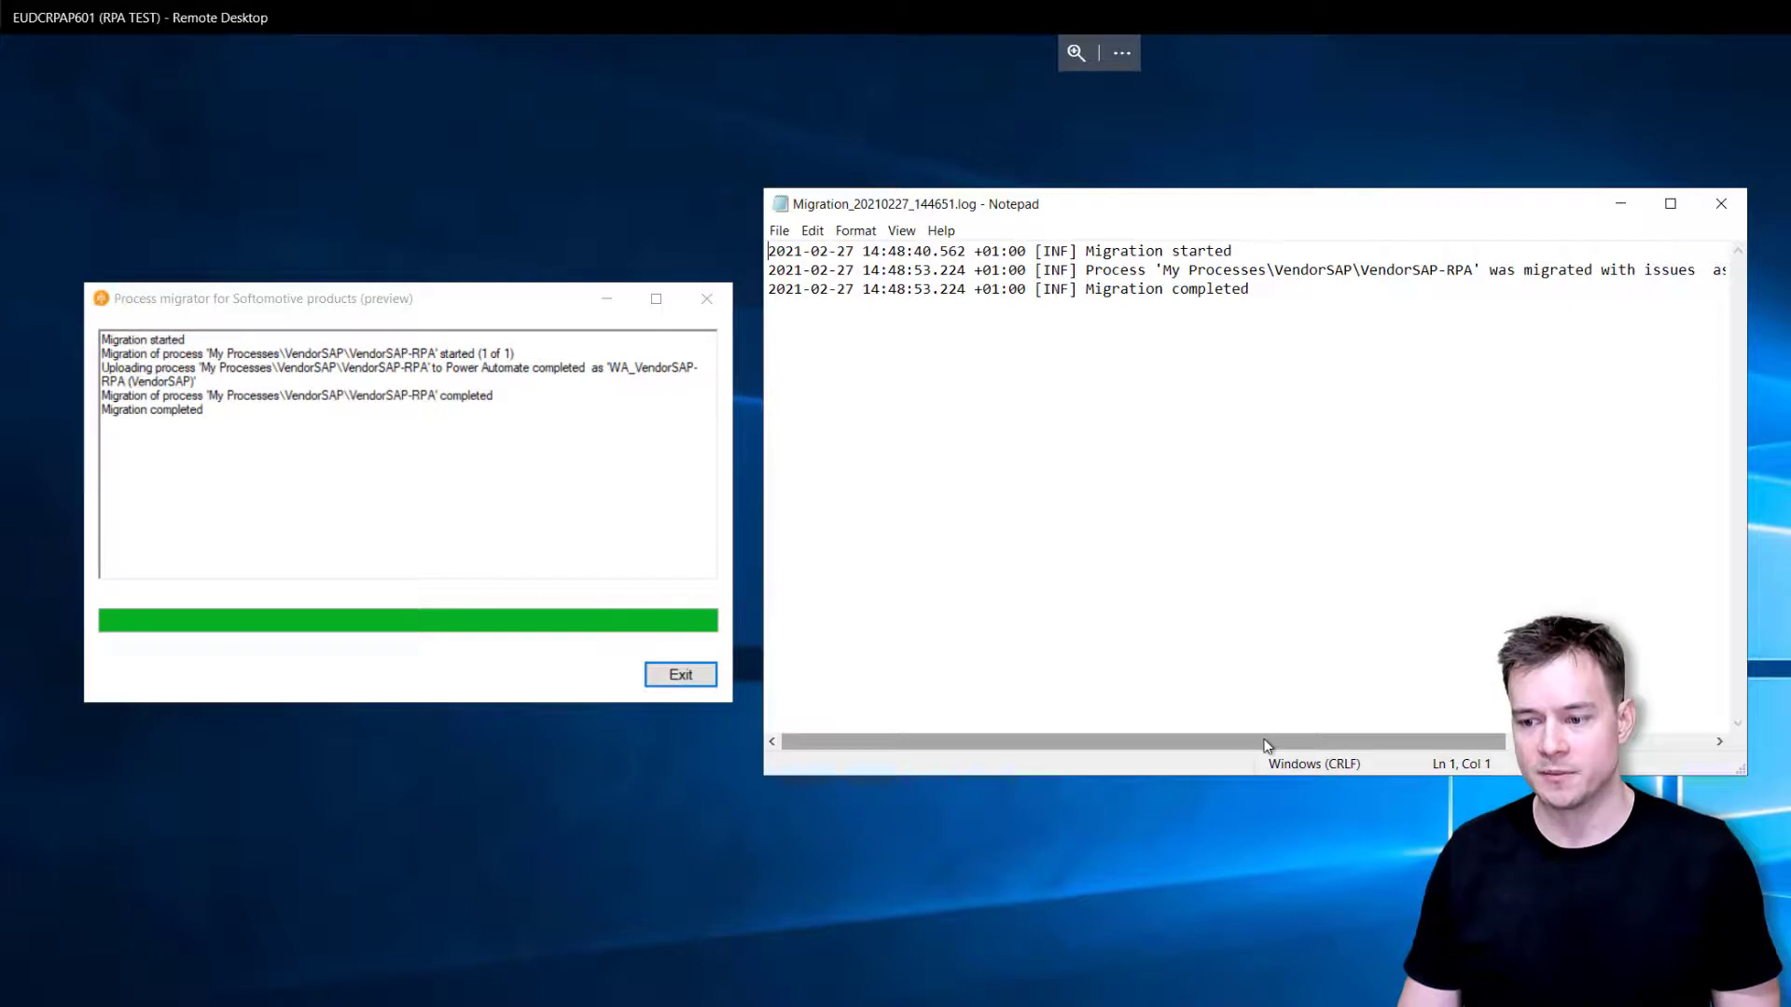
{"action": "left_click_drag", "start_coordinate": [1265, 745], "coordinate": [1471, 760]}
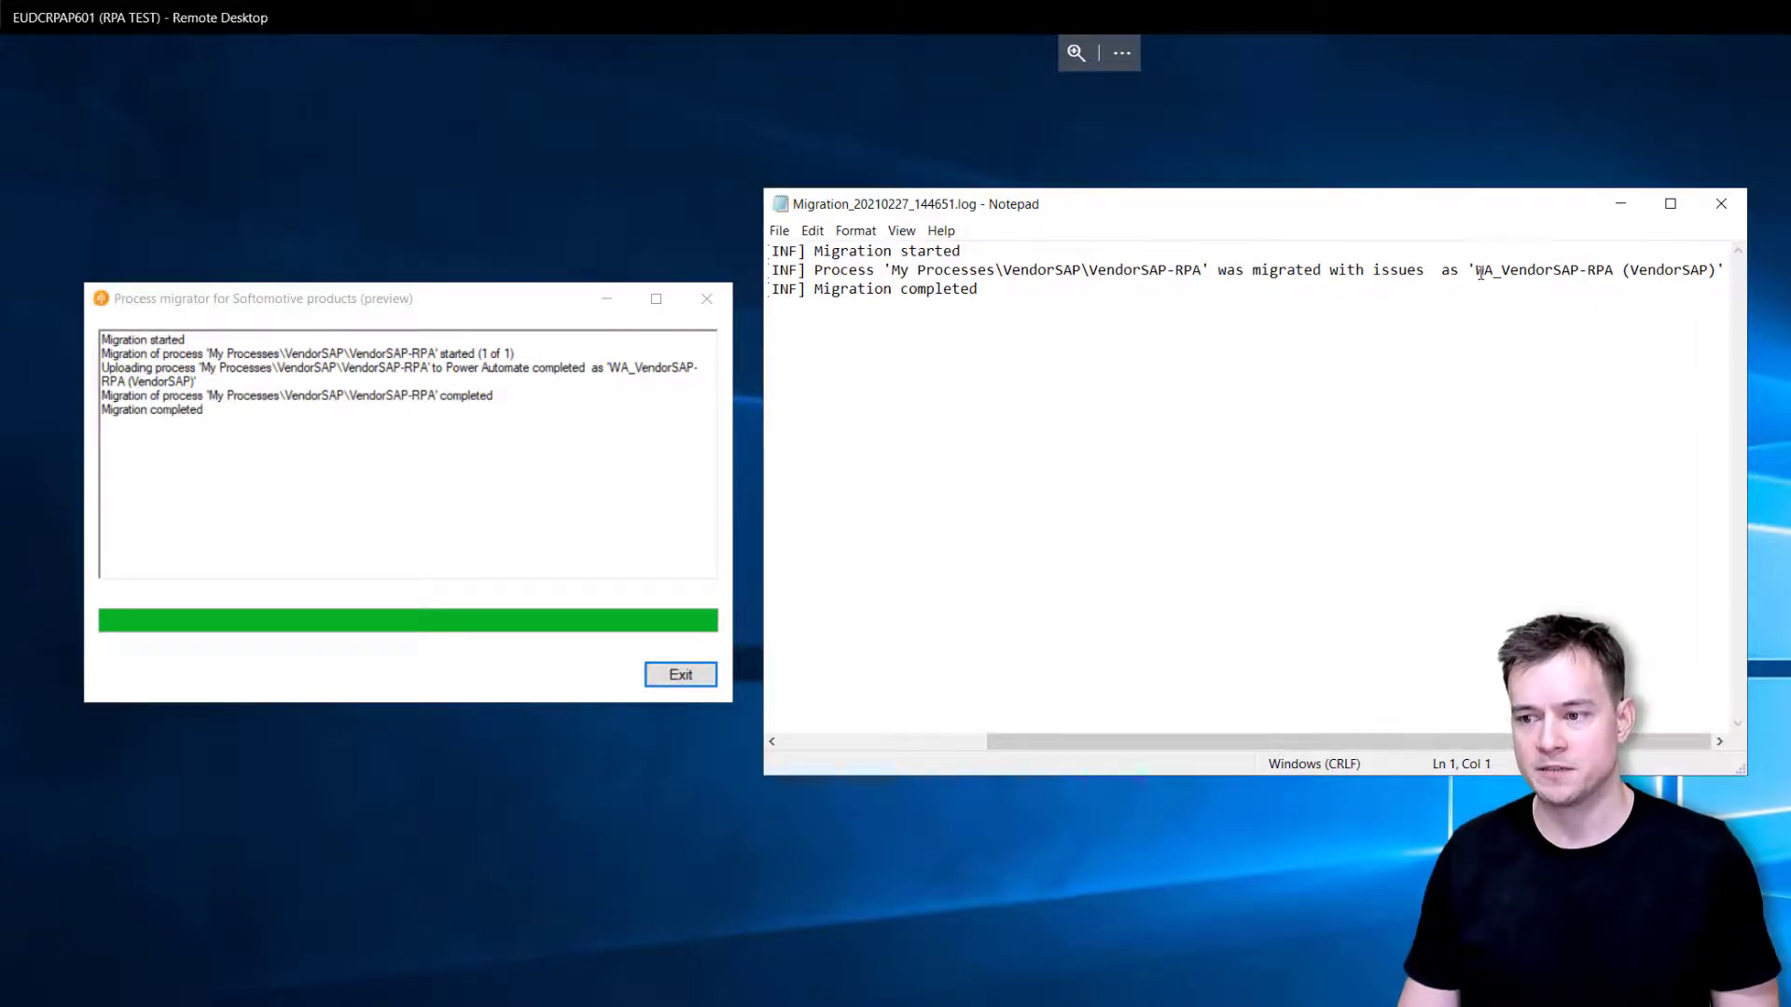
{"action": "mouse_move", "coordinate": [1476, 272]}
{"action": "left_mouse_down"}
{"action": "mouse_move", "coordinate": [1725, 287]}
{"action": "mouse_move", "coordinate": [1703, 271]}
{"action": "mouse_move", "coordinate": [1719, 270]}
{"action": "left_mouse_up"}
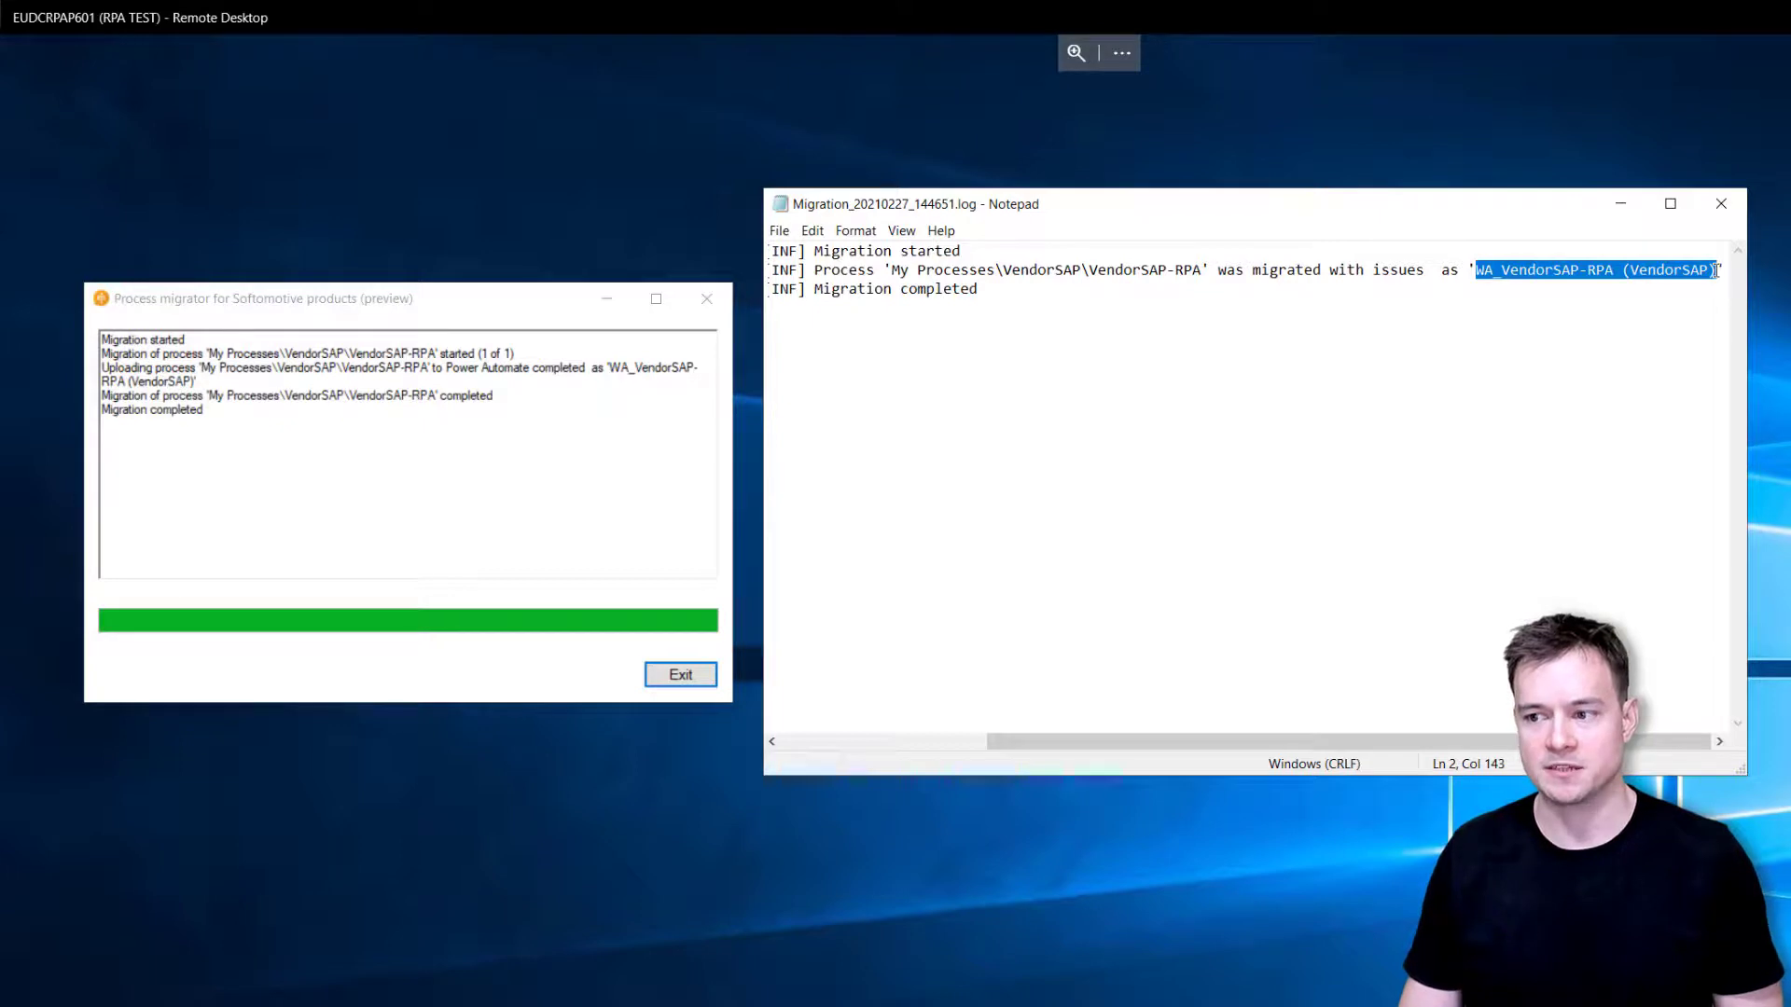
{"action": "left_click", "coordinate": [1720, 203]}
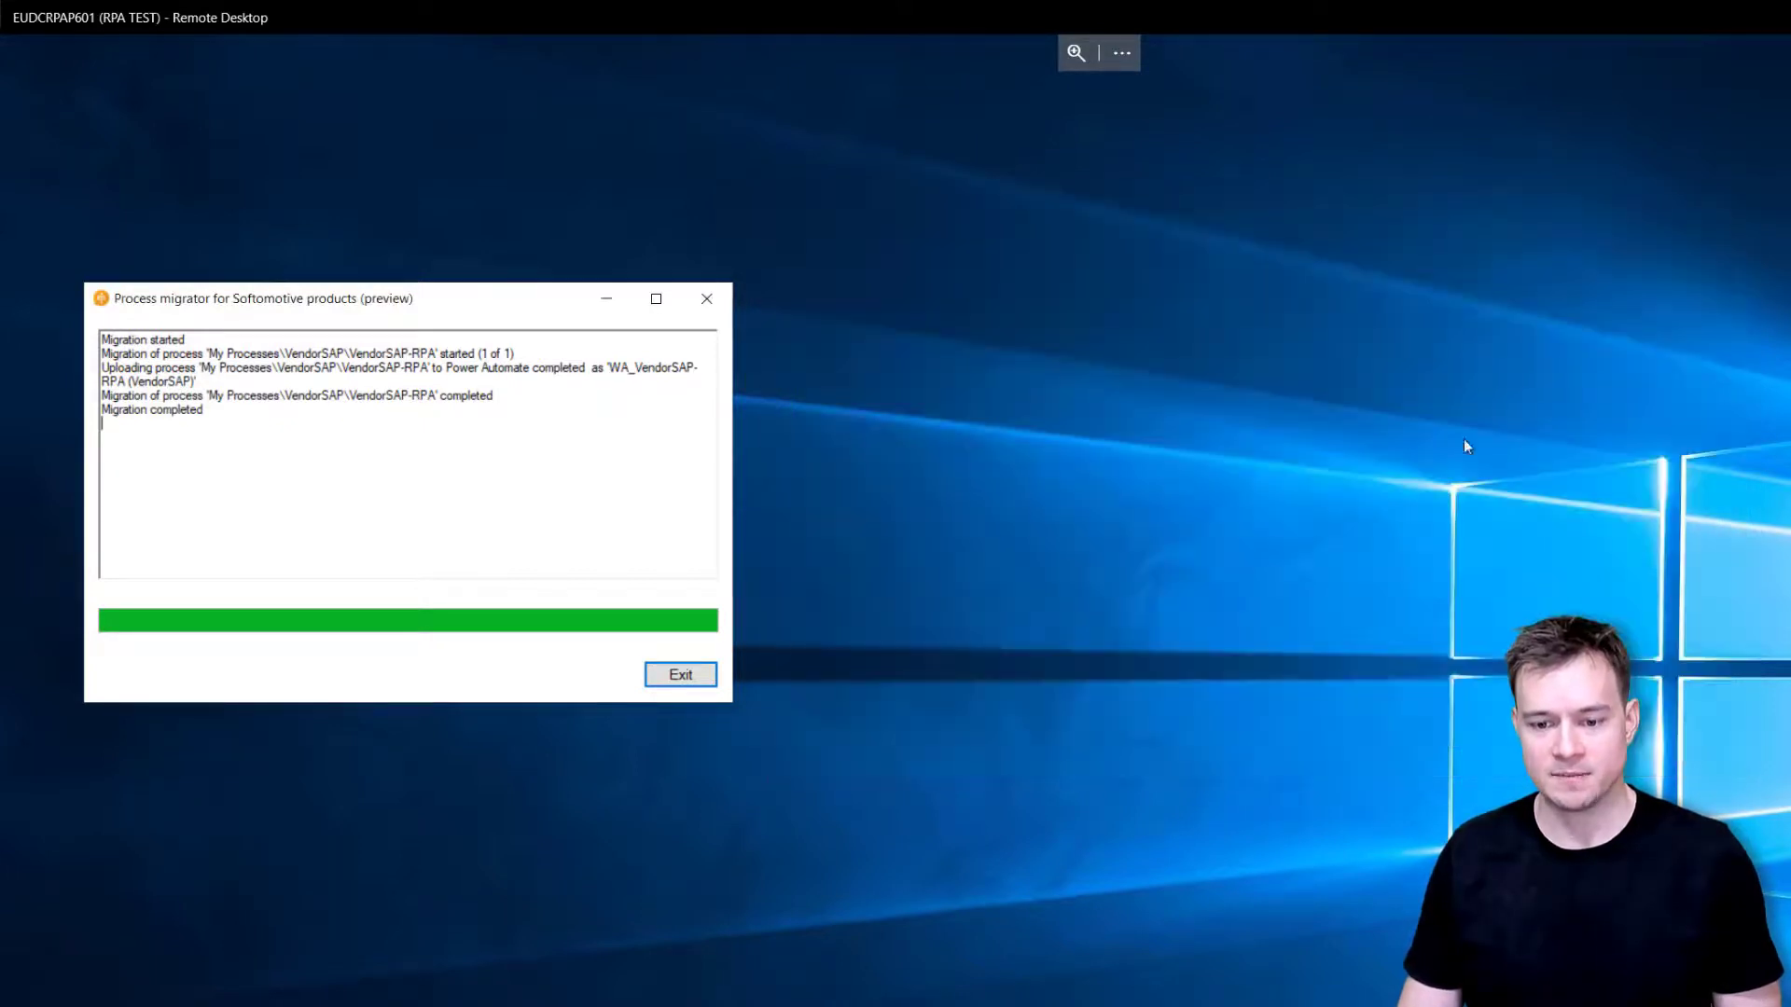
{"action": "left_click", "coordinate": [644, 915]}
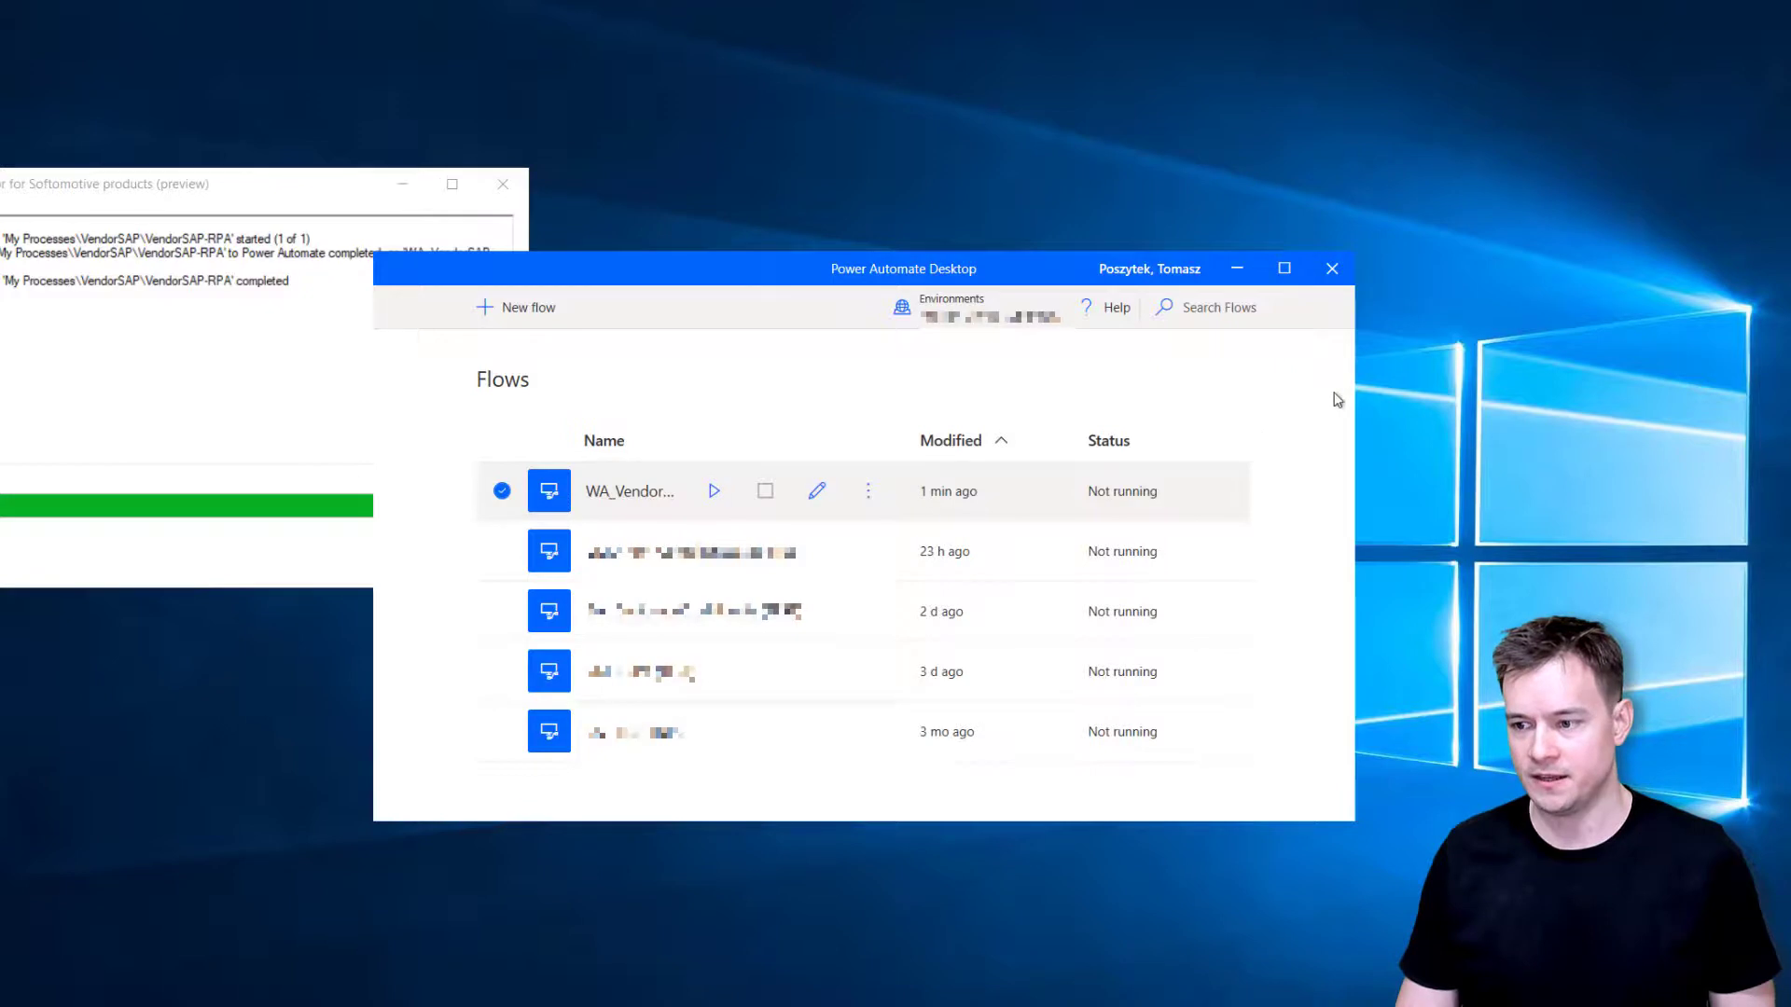
- Widen the Flows window and edit the WA_VendorSAP-RPA (VendorSAP) flow
{"action": "left_click_drag", "start_coordinate": [1365, 395], "coordinate": [1742, 376]}
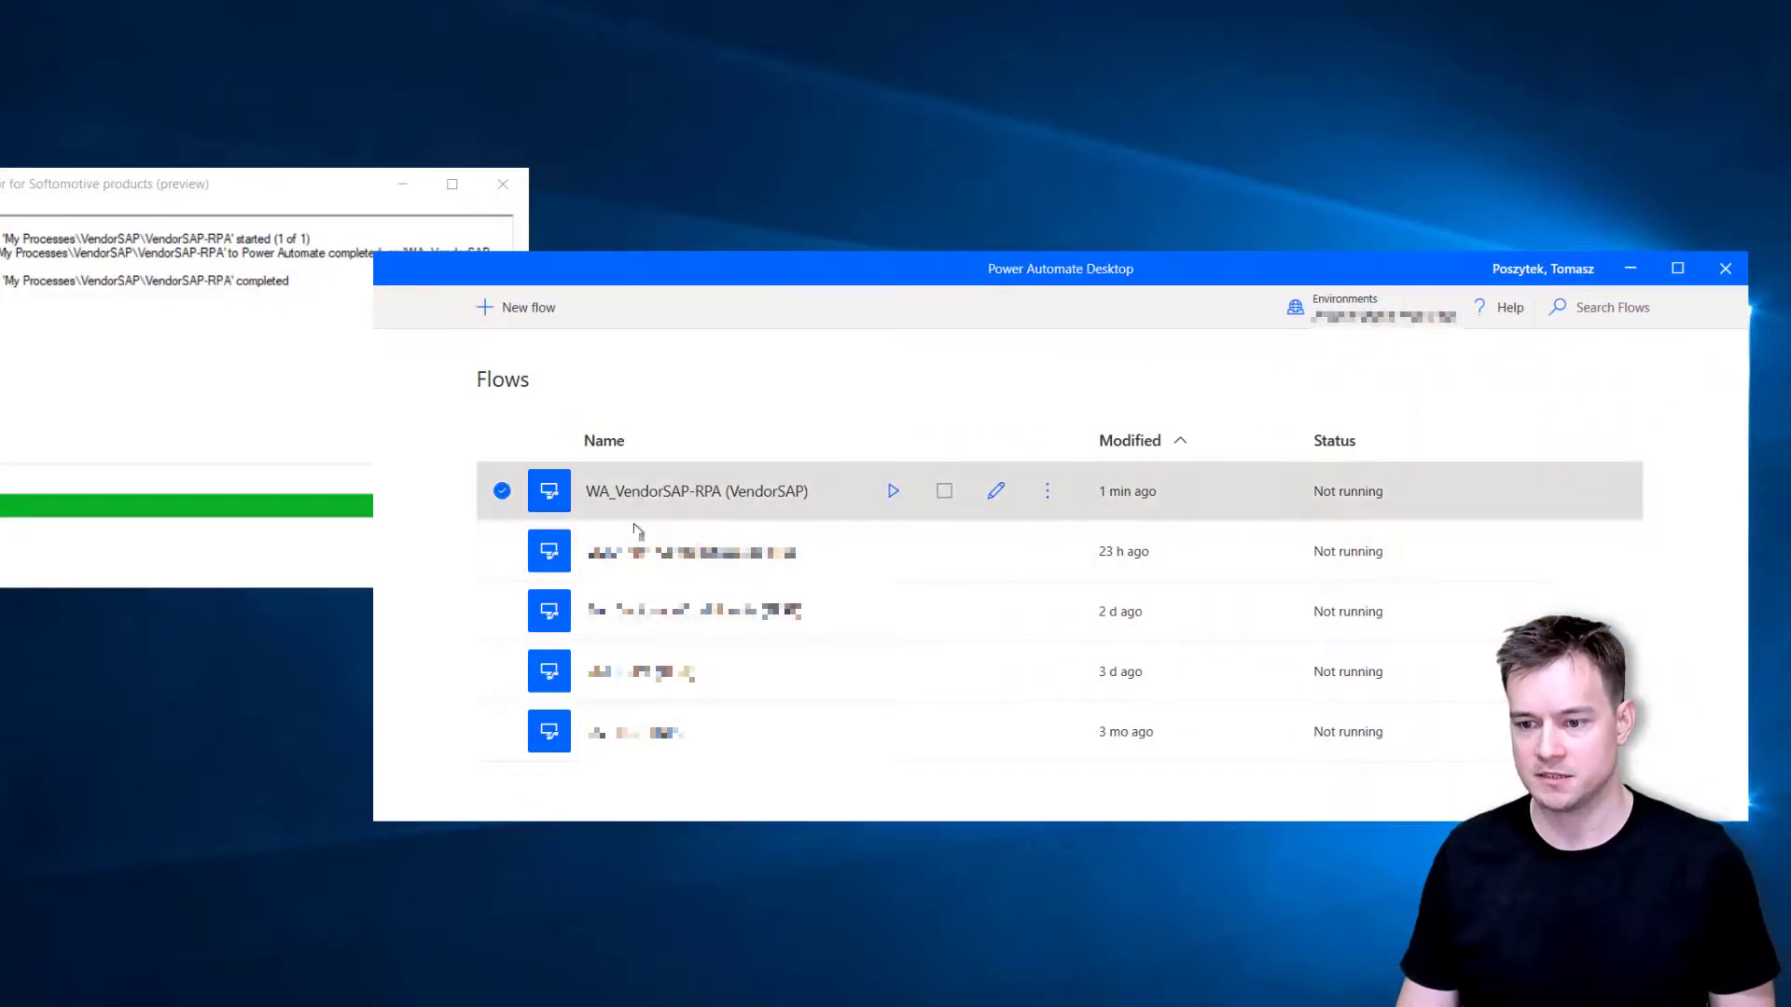
{"action": "left_click", "coordinate": [994, 489]}
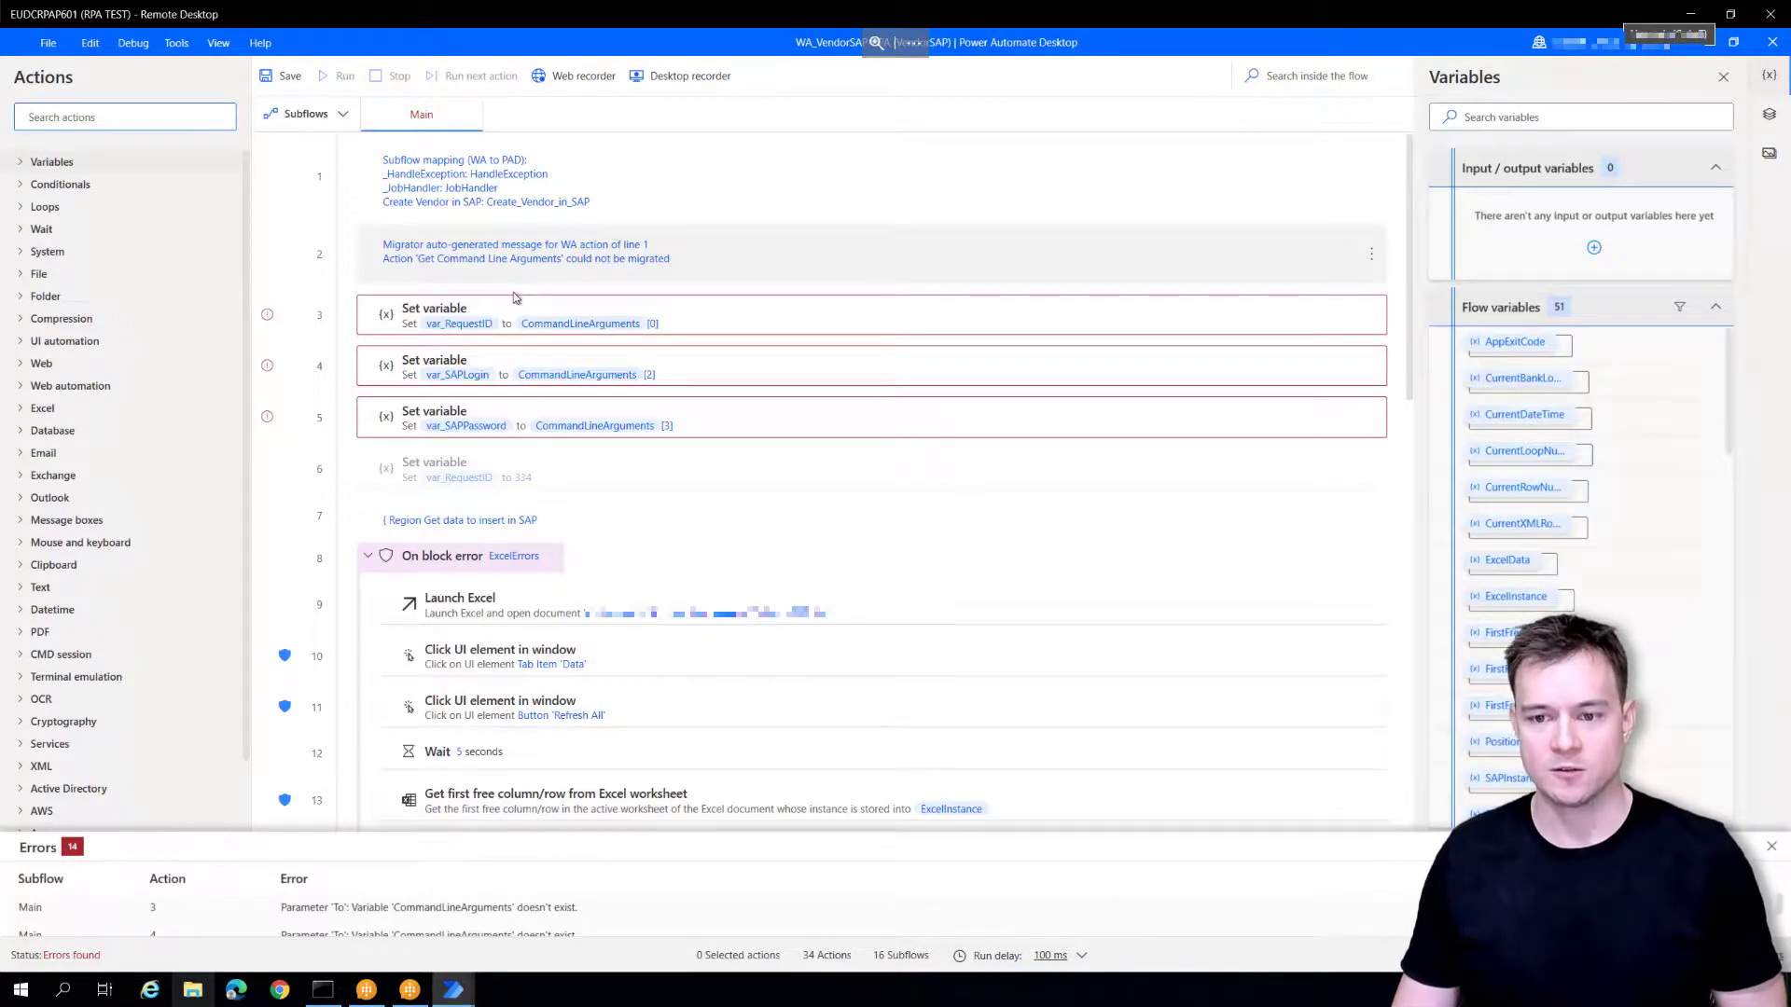
- Scroll to line 22 and select the migrator note that Log Message wasn't migrated
{"action": "scroll", "coordinate": [758, 492], "scroll_direction": "down", "scroll_amount": 3}
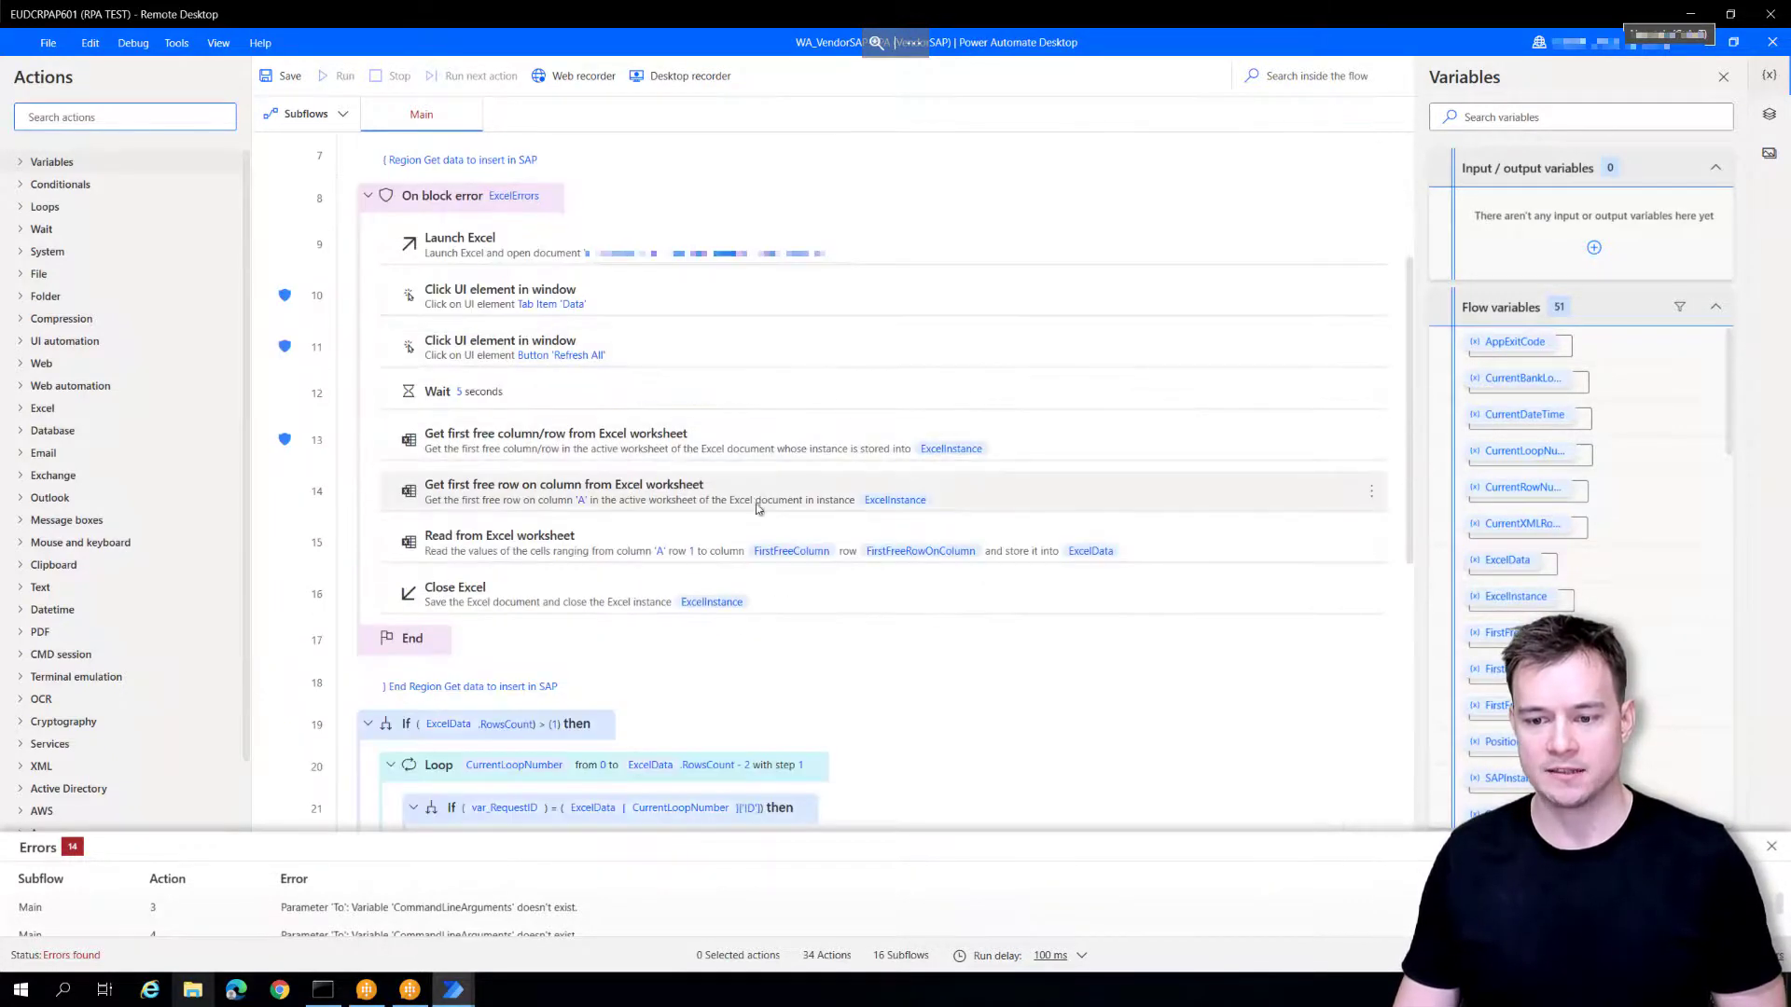
{"action": "scroll", "coordinate": [899, 675], "scroll_direction": "down", "scroll_amount": 3}
{"action": "scroll", "coordinate": [899, 675], "scroll_direction": "down", "scroll_amount": 2}
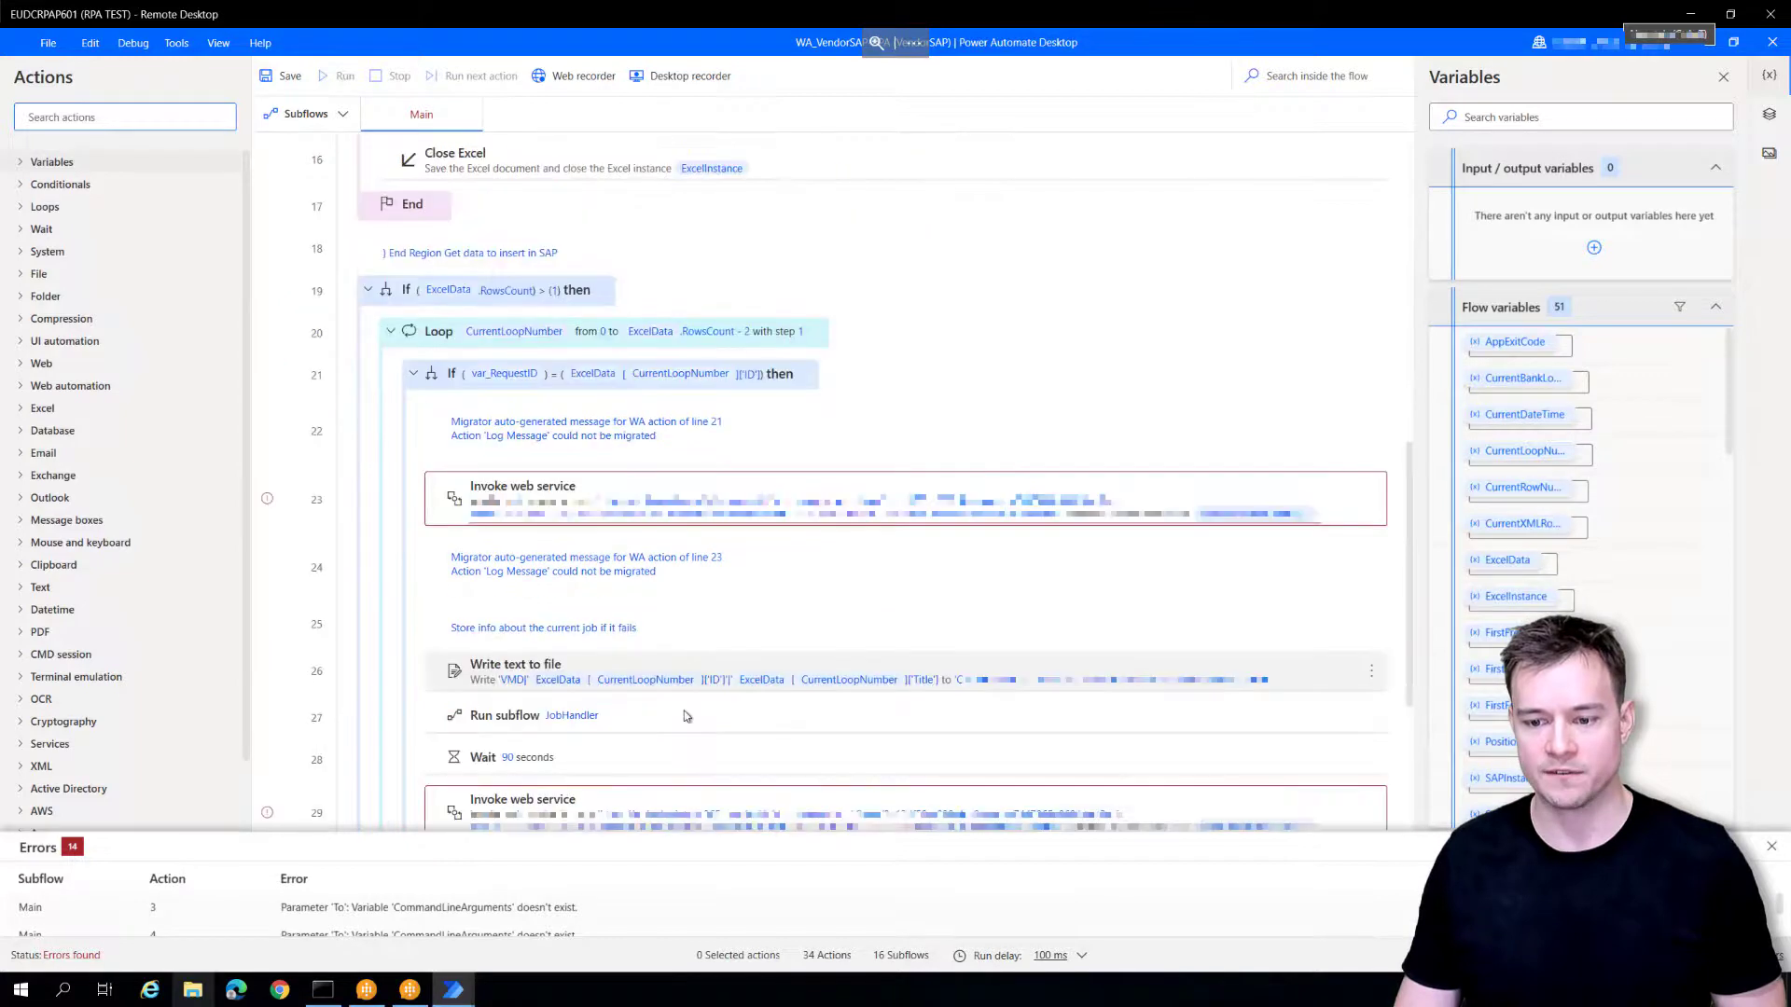
{"action": "left_click", "coordinate": [495, 451]}
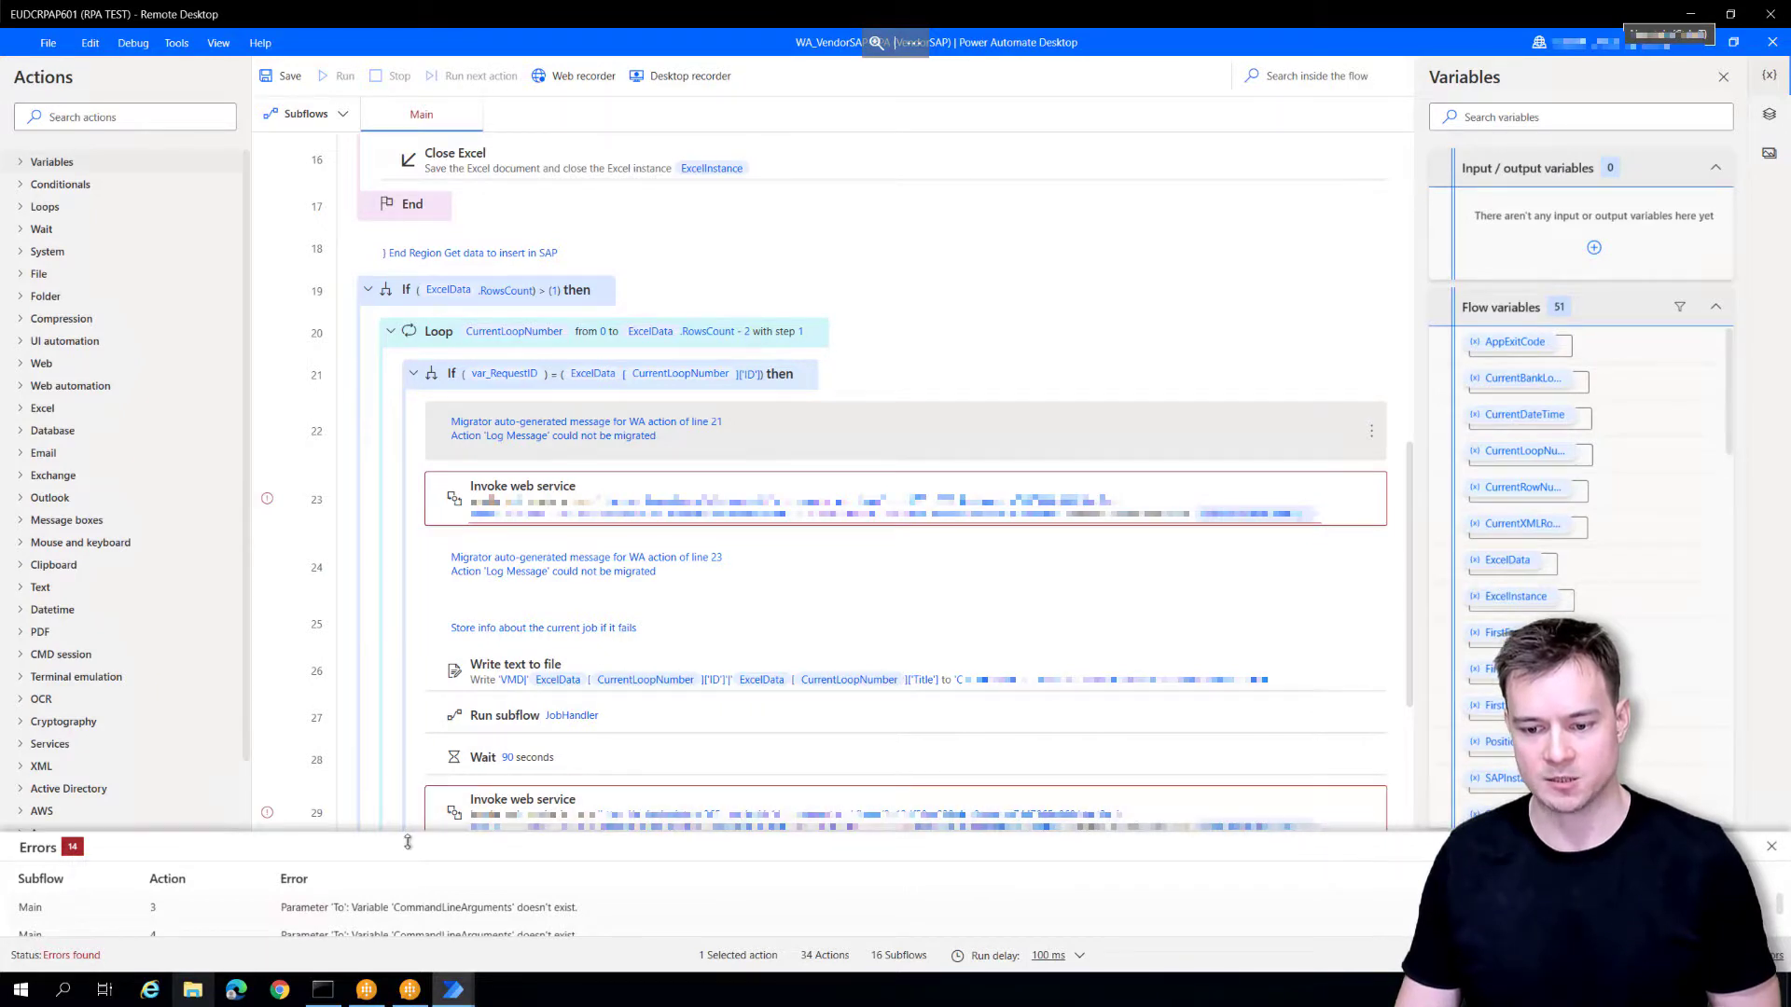
{"action": "left_click_drag", "start_coordinate": [408, 842], "coordinate": [416, 636]}
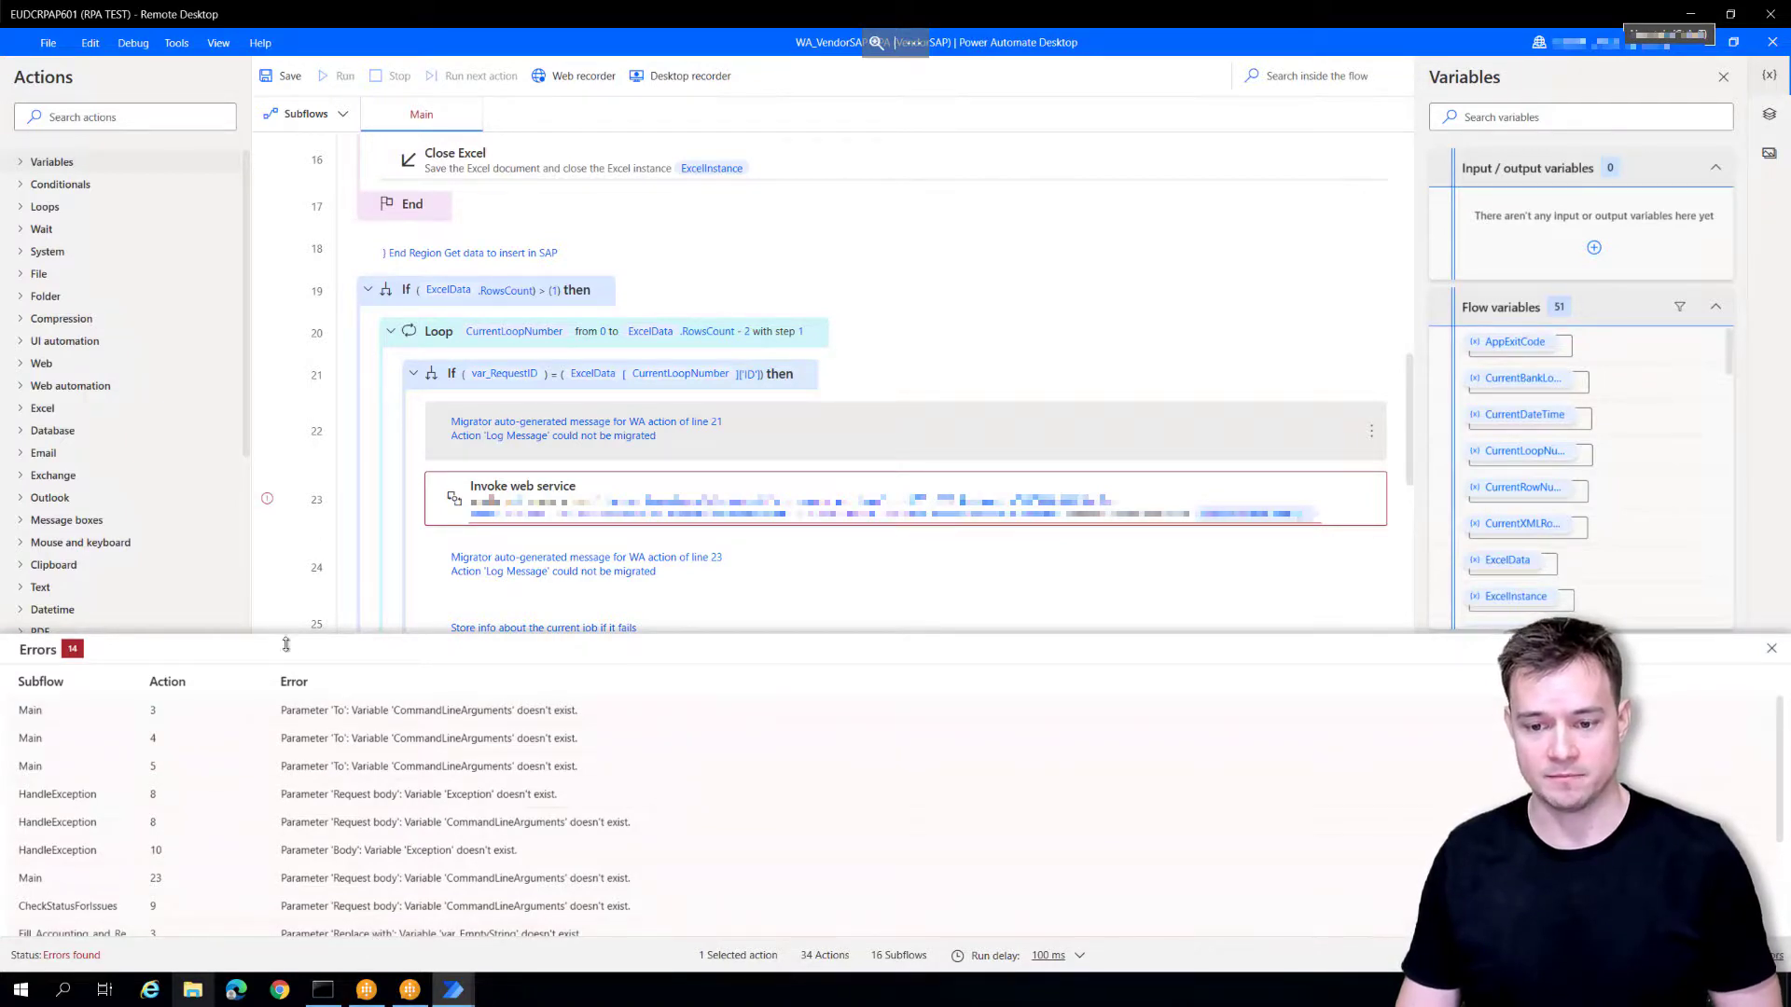
{"action": "left_click_drag", "start_coordinate": [282, 636], "coordinate": [310, 809]}
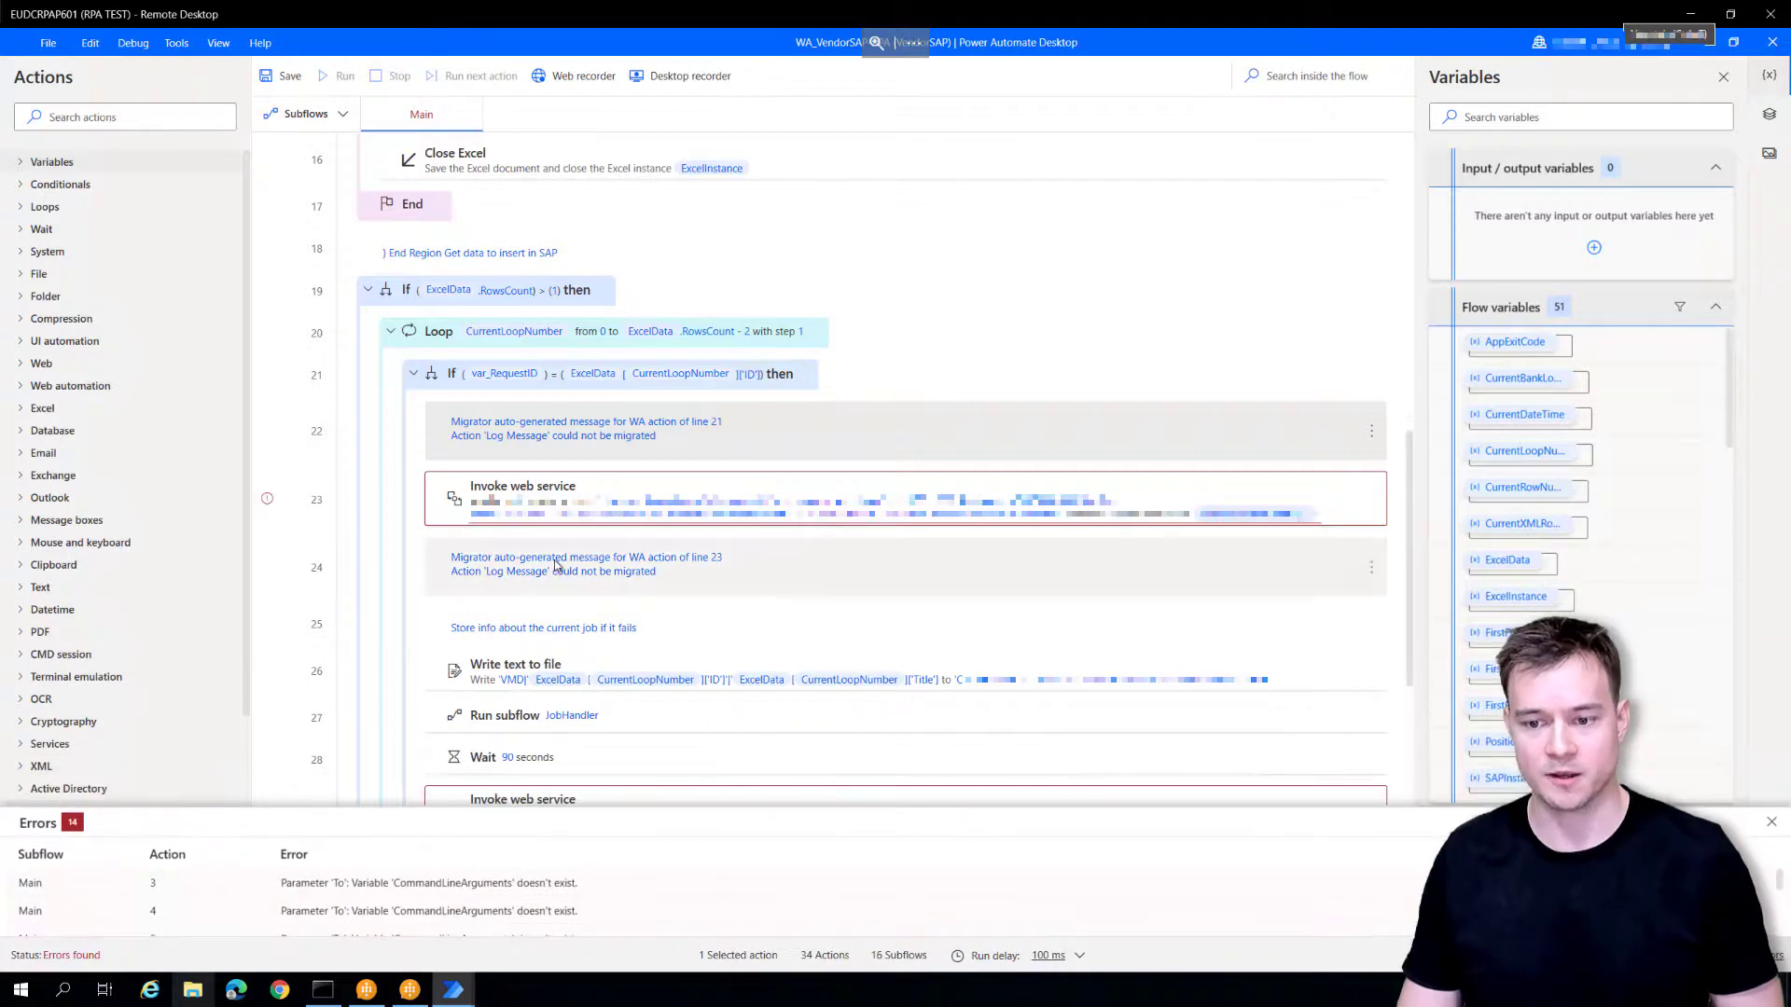